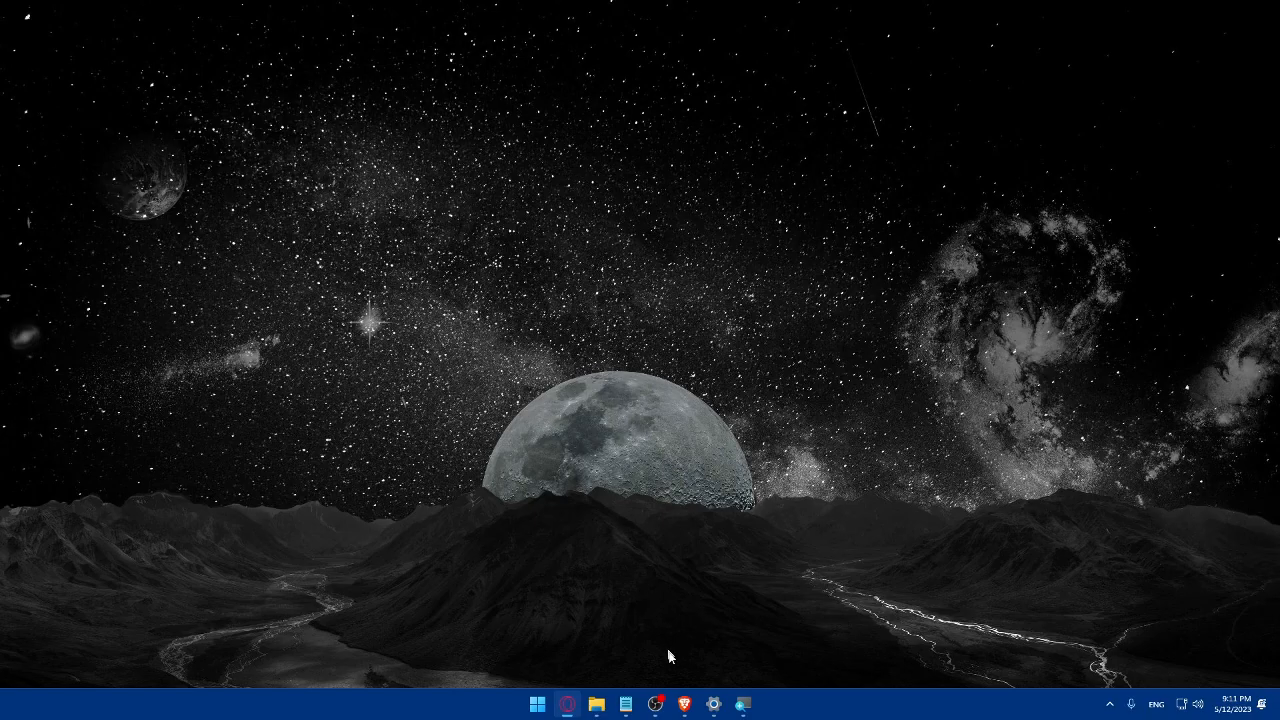
# - Launch Brave and load sonnet.ca, the Sonnet Insurance home page
pyautogui.click(684, 704)
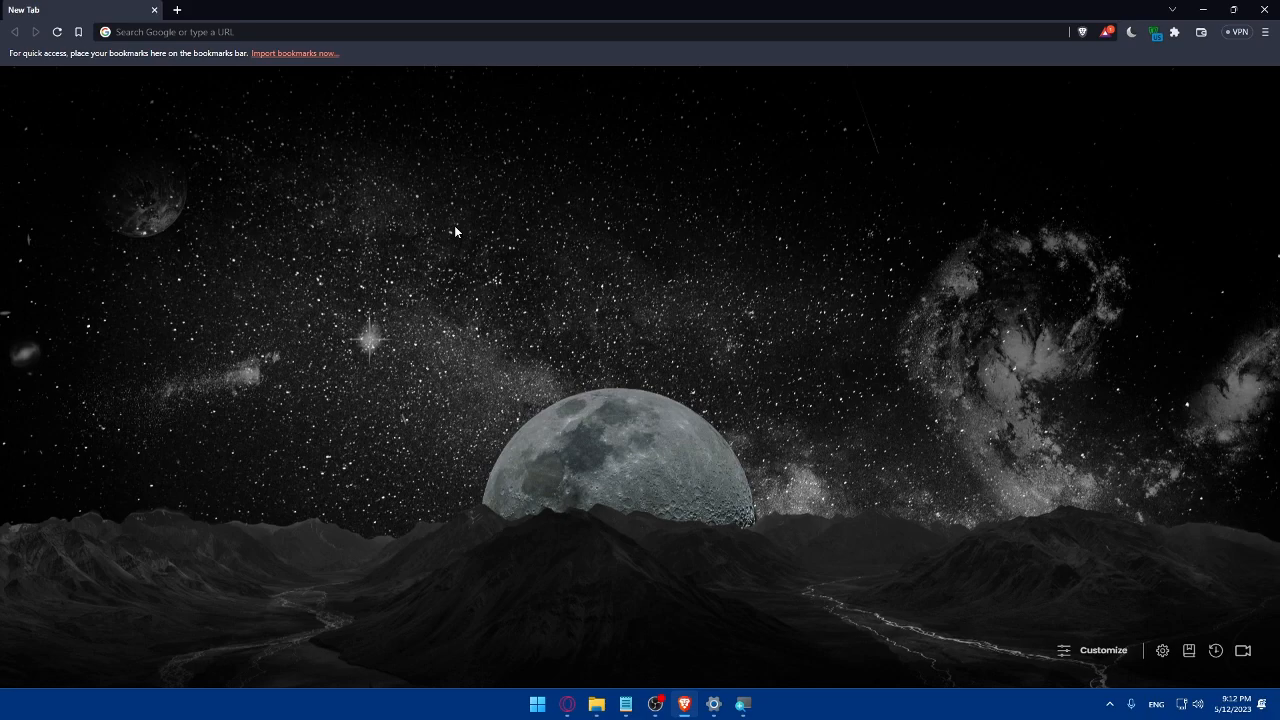
pyautogui.click(280, 31)
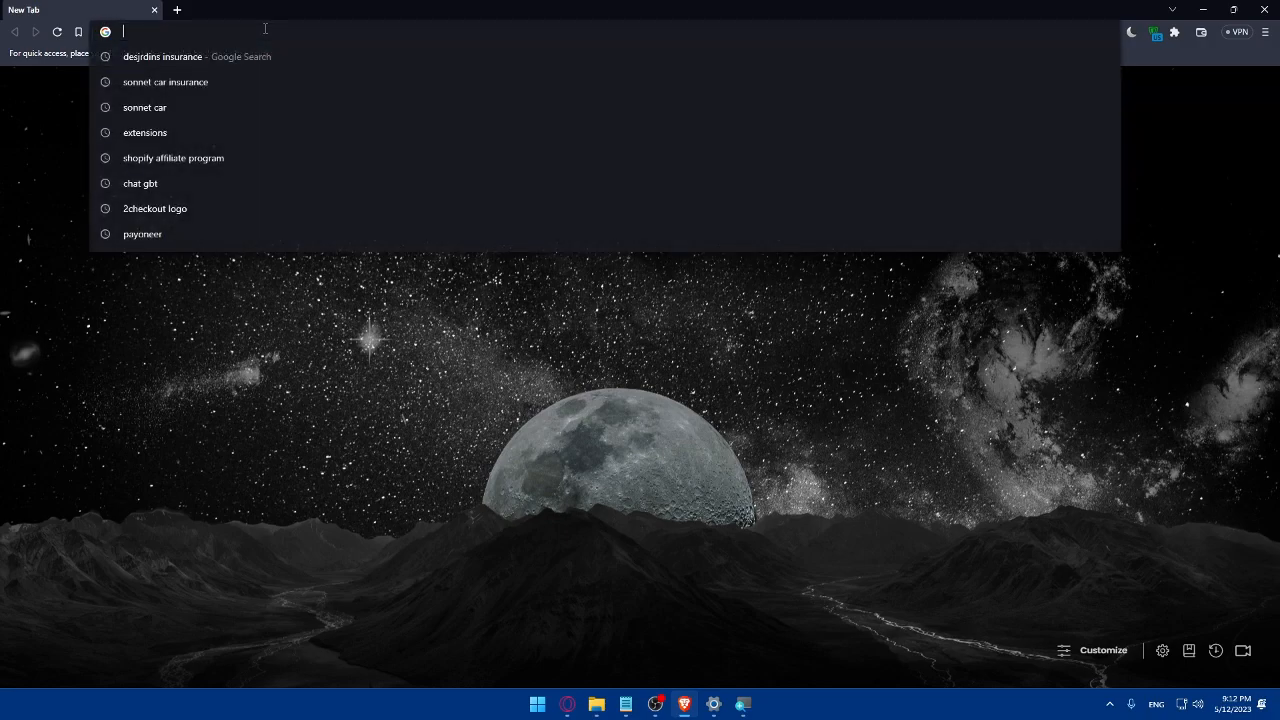
pyautogui.write('sonnet.ca')
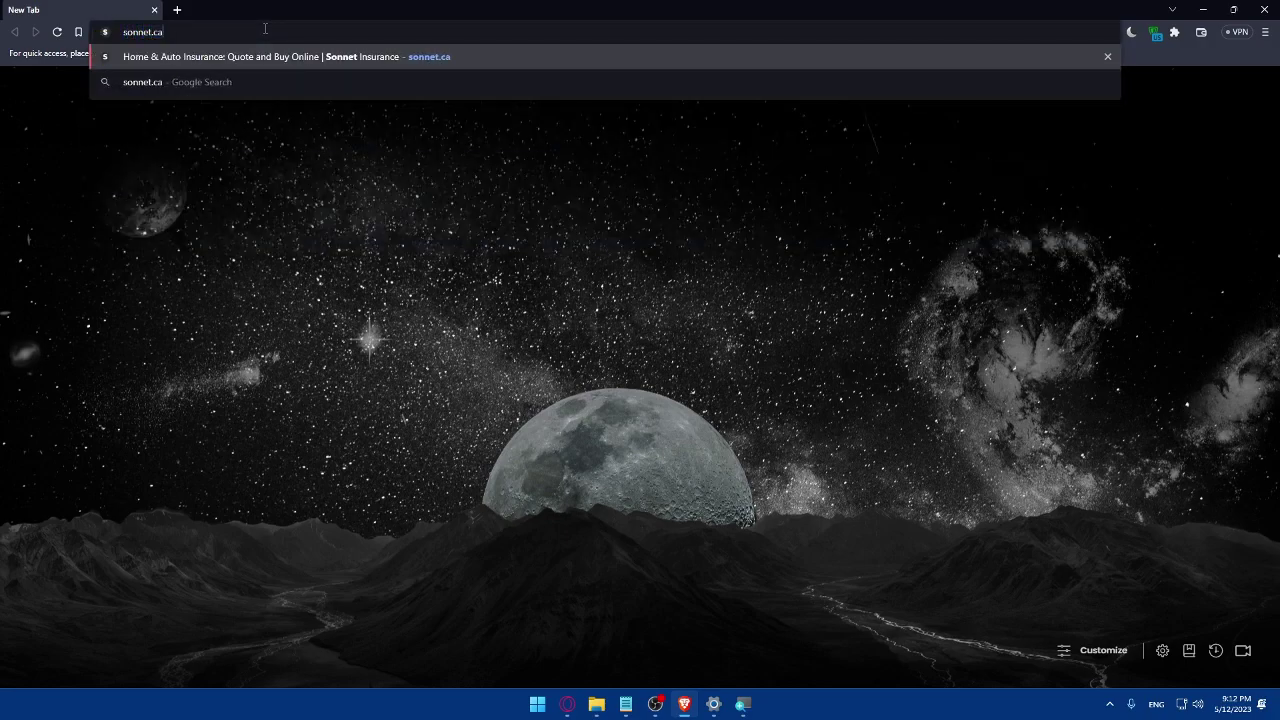
pyautogui.press('Return')
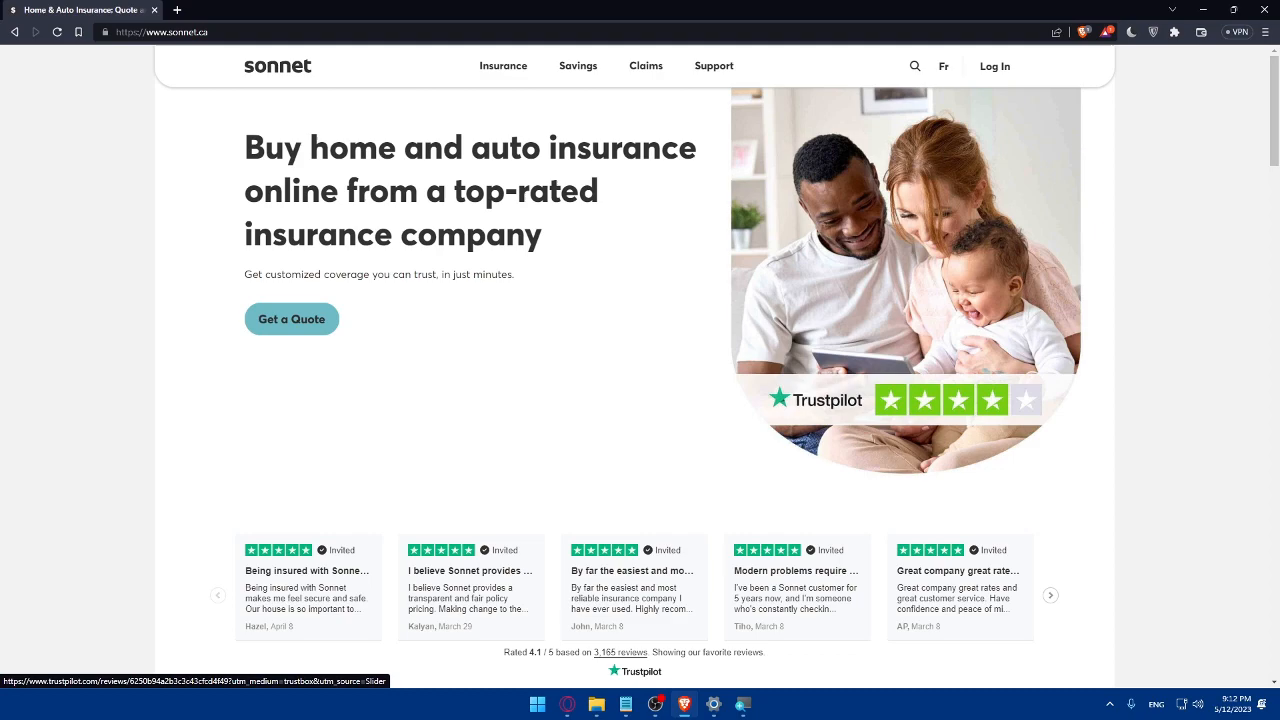
# - Start a quote via Get a Quote, bringing up the insurance type choices
pyautogui.click(567, 704)
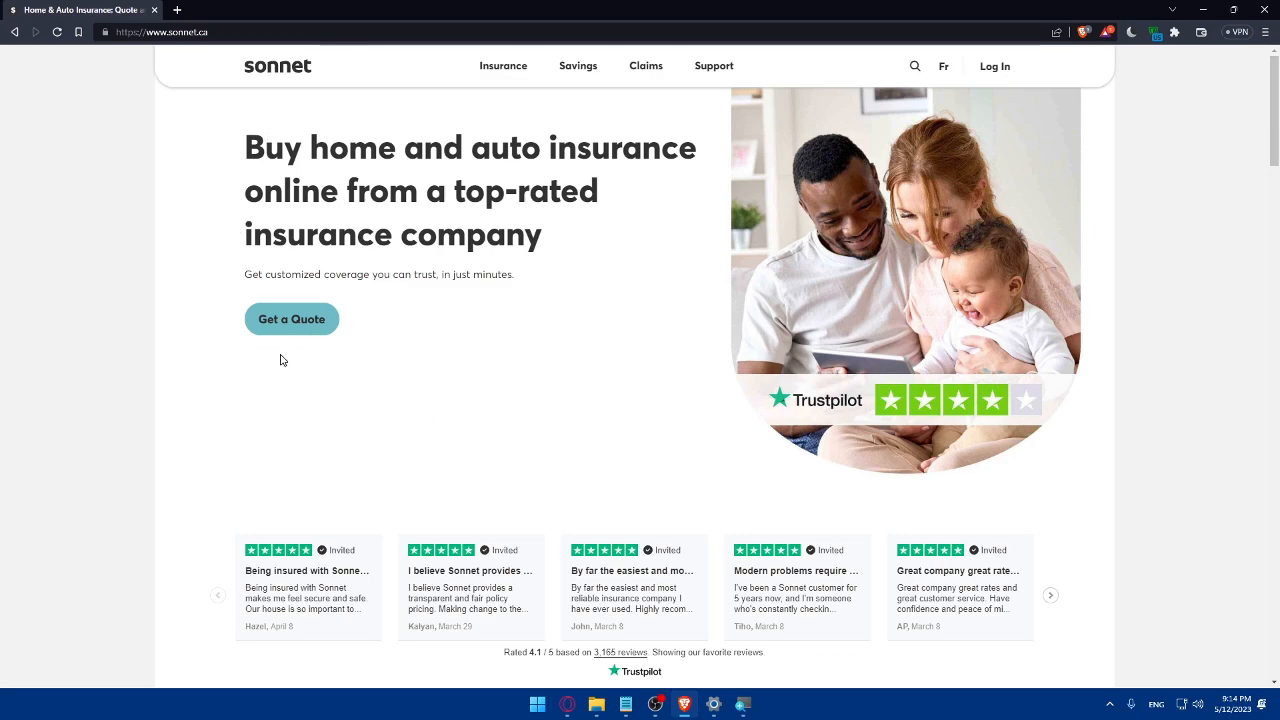
pyautogui.rightClick(290, 320)
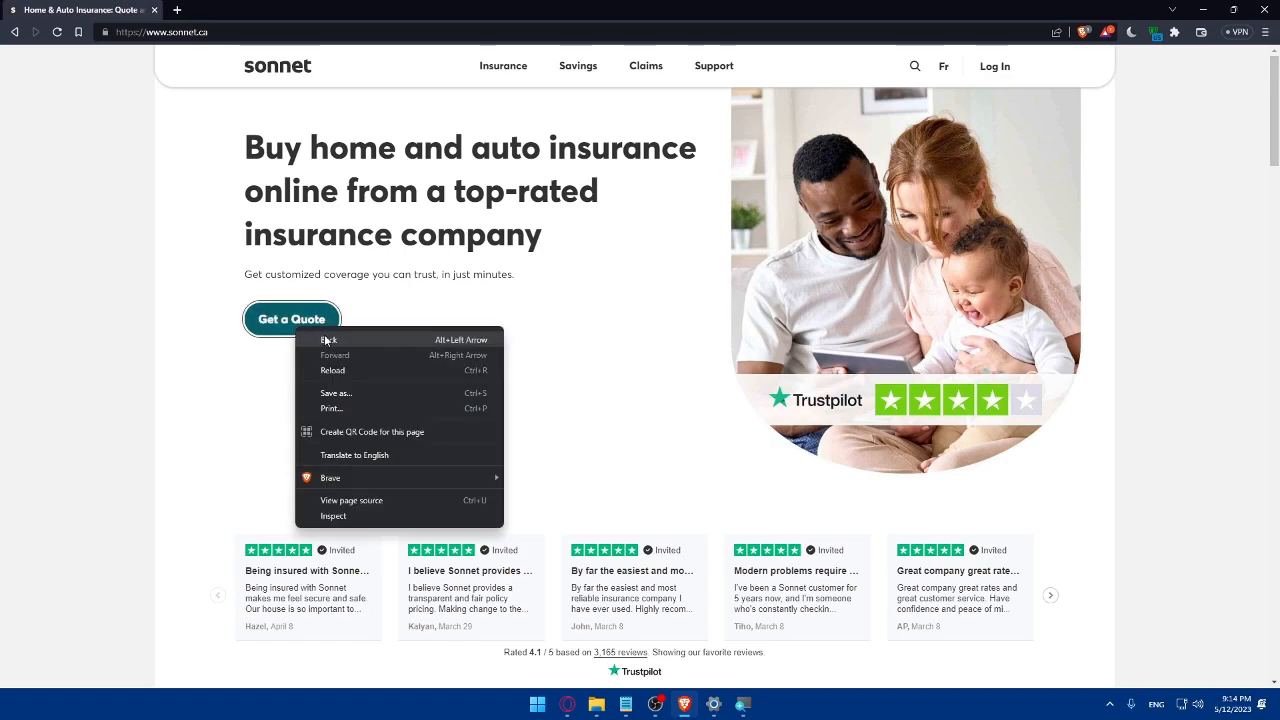
pyautogui.click(277, 318)
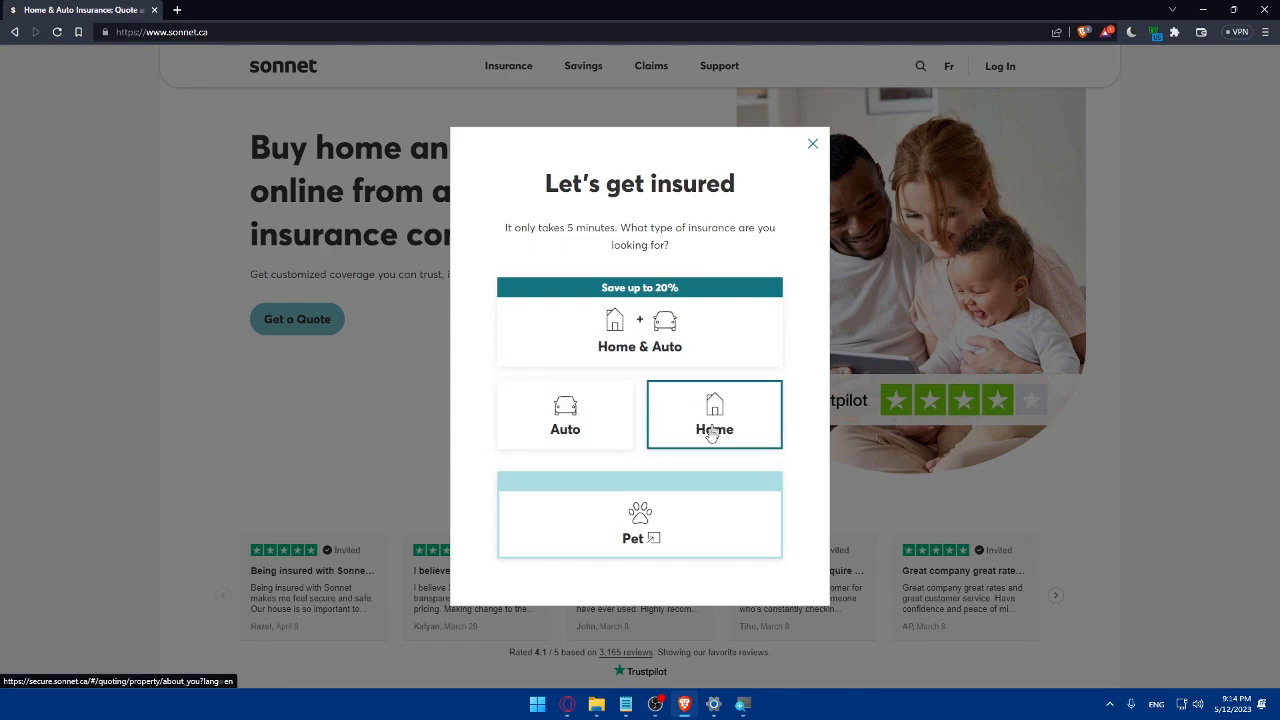
# - Choose the Auto insurance card to reach the province question
pyautogui.click(585, 424)
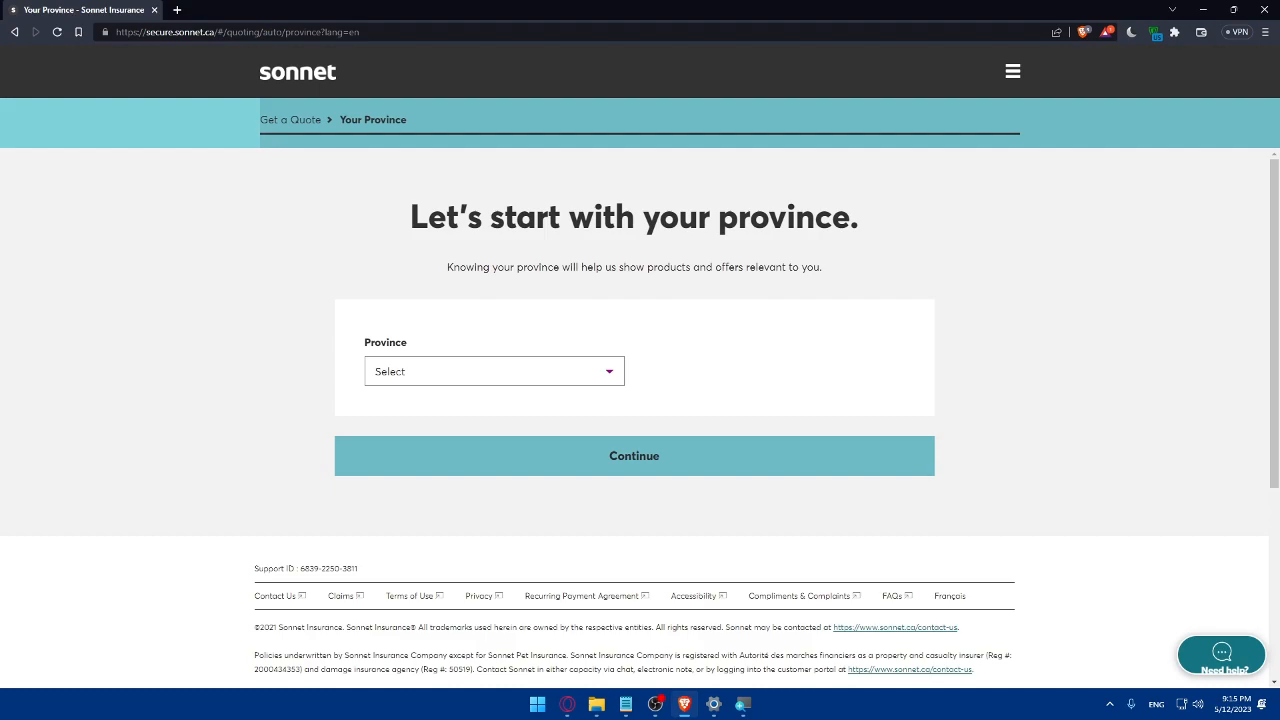
# - Set the province to International and continue to the About Your Vehicles form
pyautogui.click(414, 375)
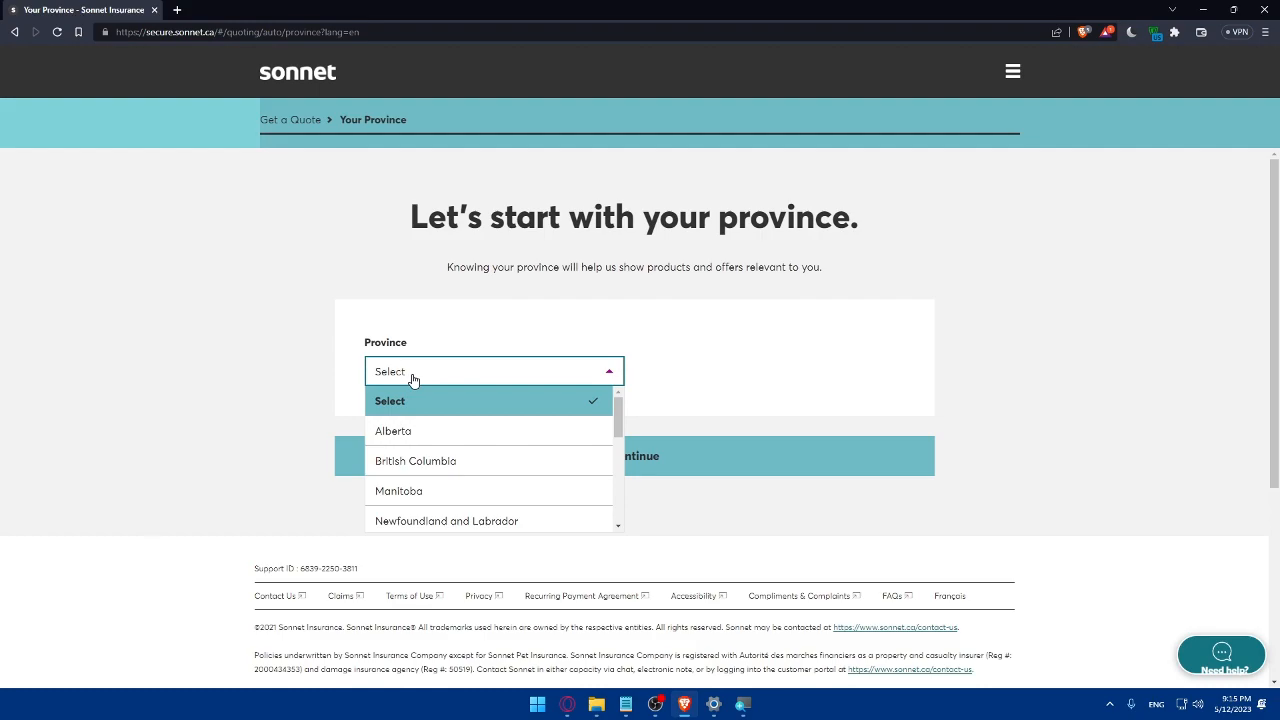
pyautogui.scroll(-3, 437, 412)
pyautogui.scroll(-2, 437, 412)
pyautogui.scroll(5, 437, 412)
pyautogui.scroll(-3, 437, 412)
pyautogui.scroll(-3, 437, 412)
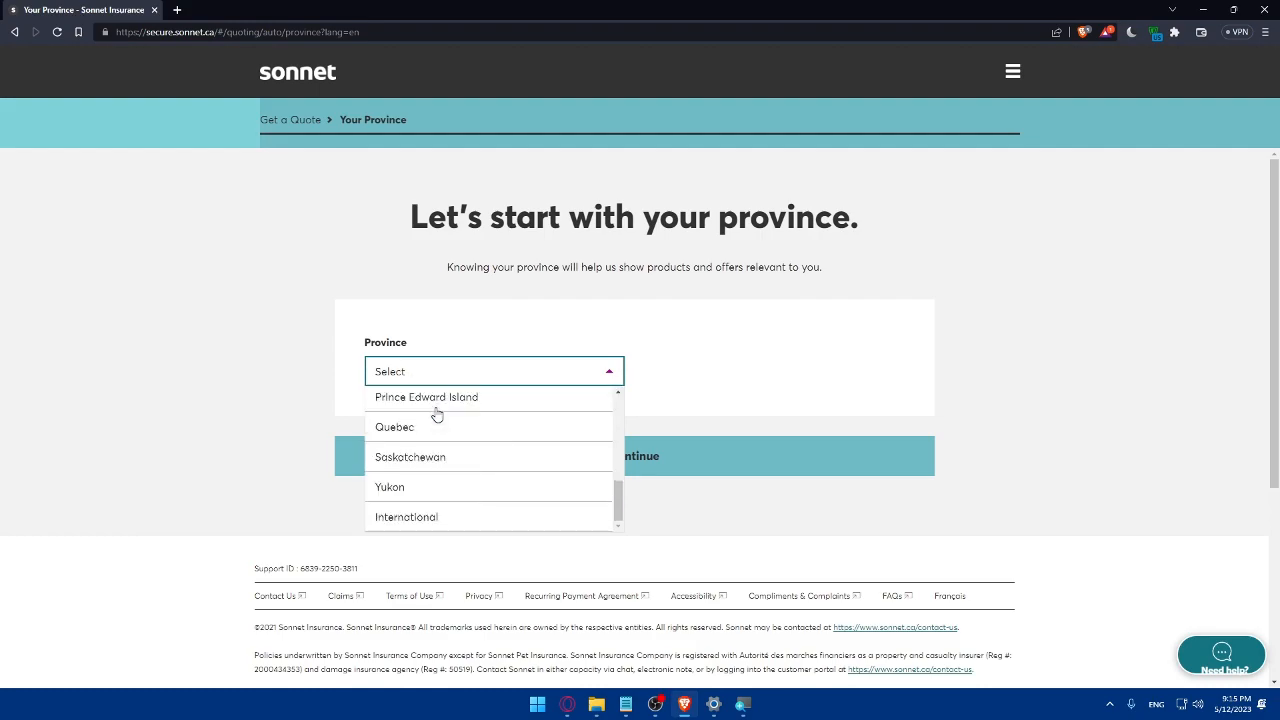
pyautogui.scroll(-1, 437, 412)
pyautogui.scroll(2, 520, 395)
pyautogui.scroll(-2, 503, 391)
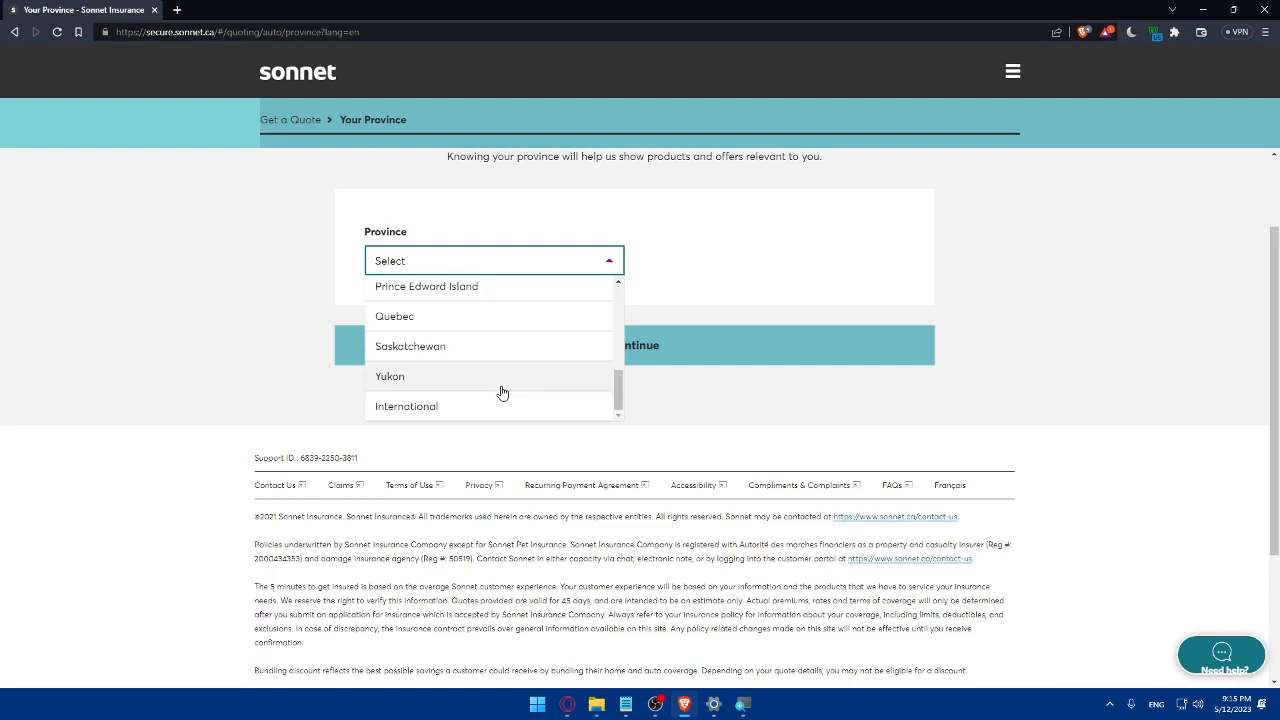
pyautogui.click(503, 406)
pyautogui.click(577, 361)
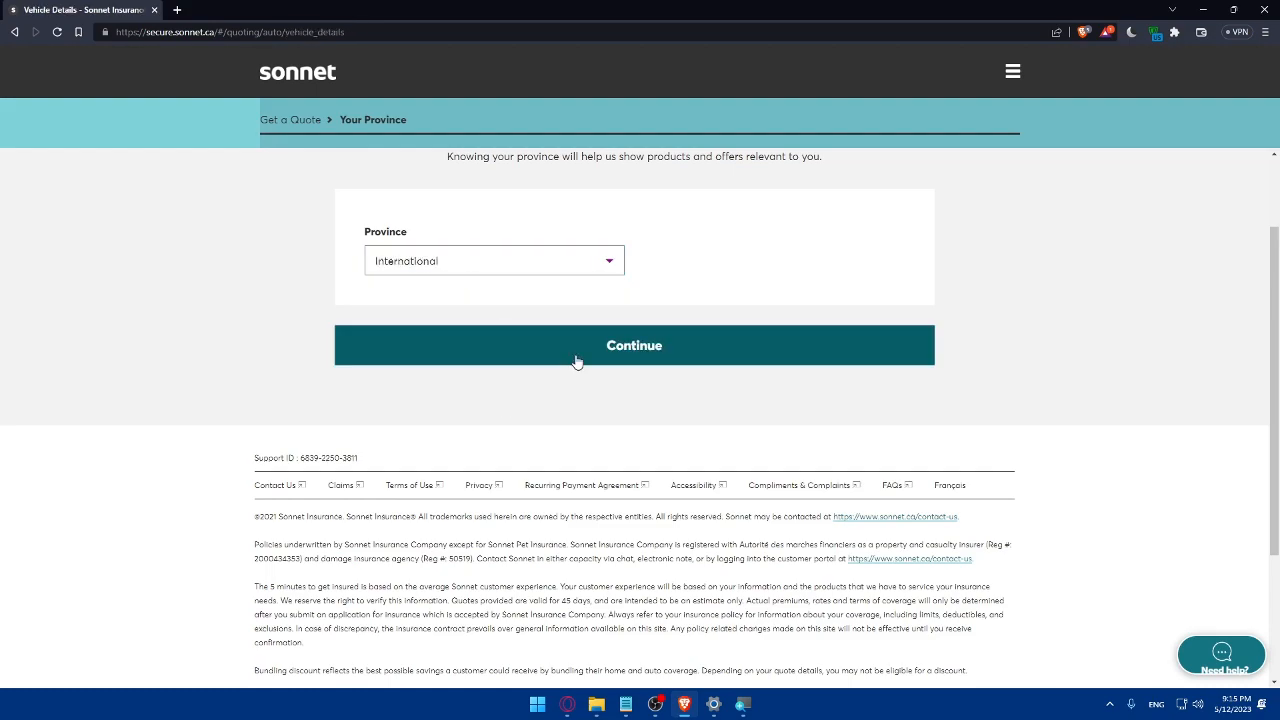
pyautogui.scroll(-1, 595, 380)
pyautogui.click(595, 275)
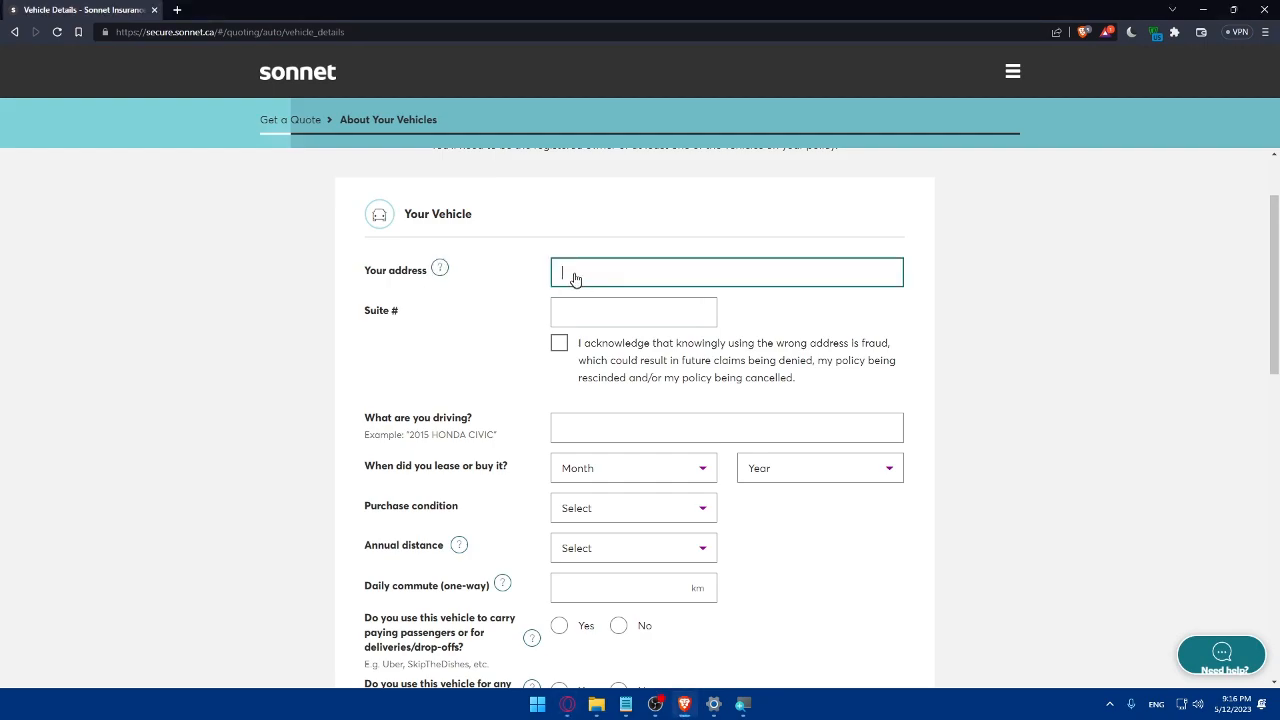
pyautogui.write('7800 Vivian Dr')
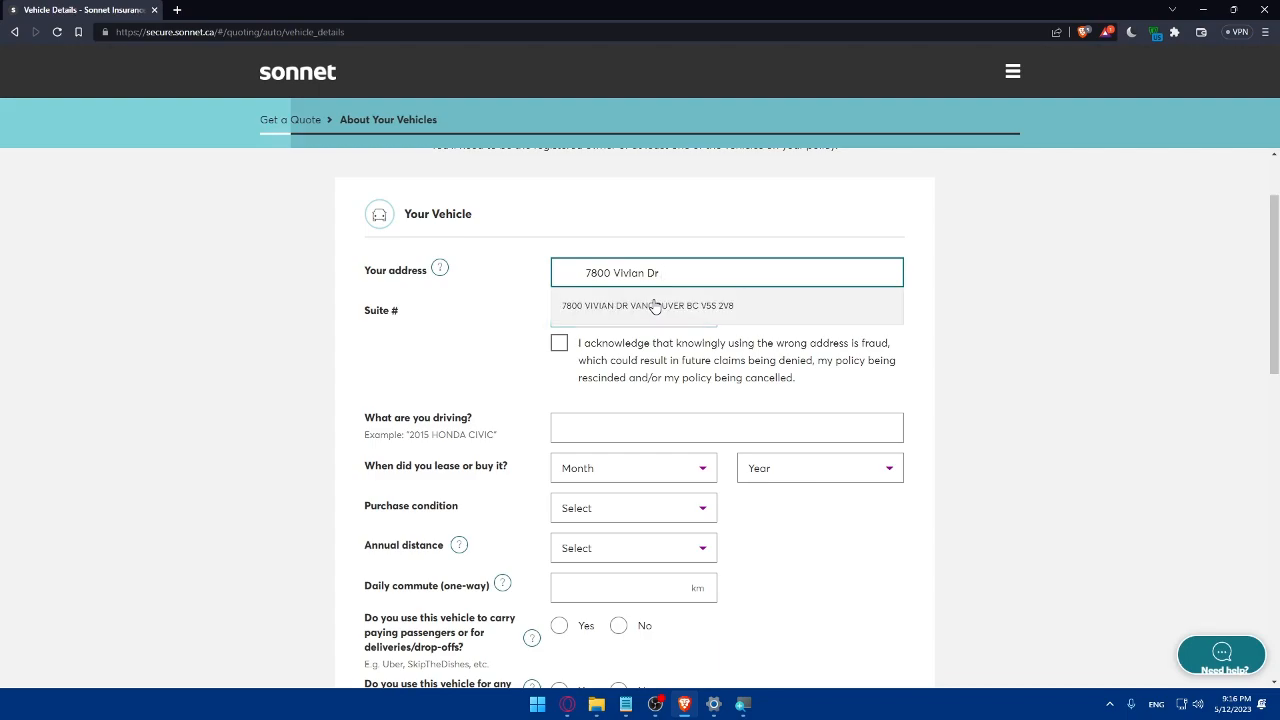
pyautogui.write(' Van')
pyautogui.click(655, 306)
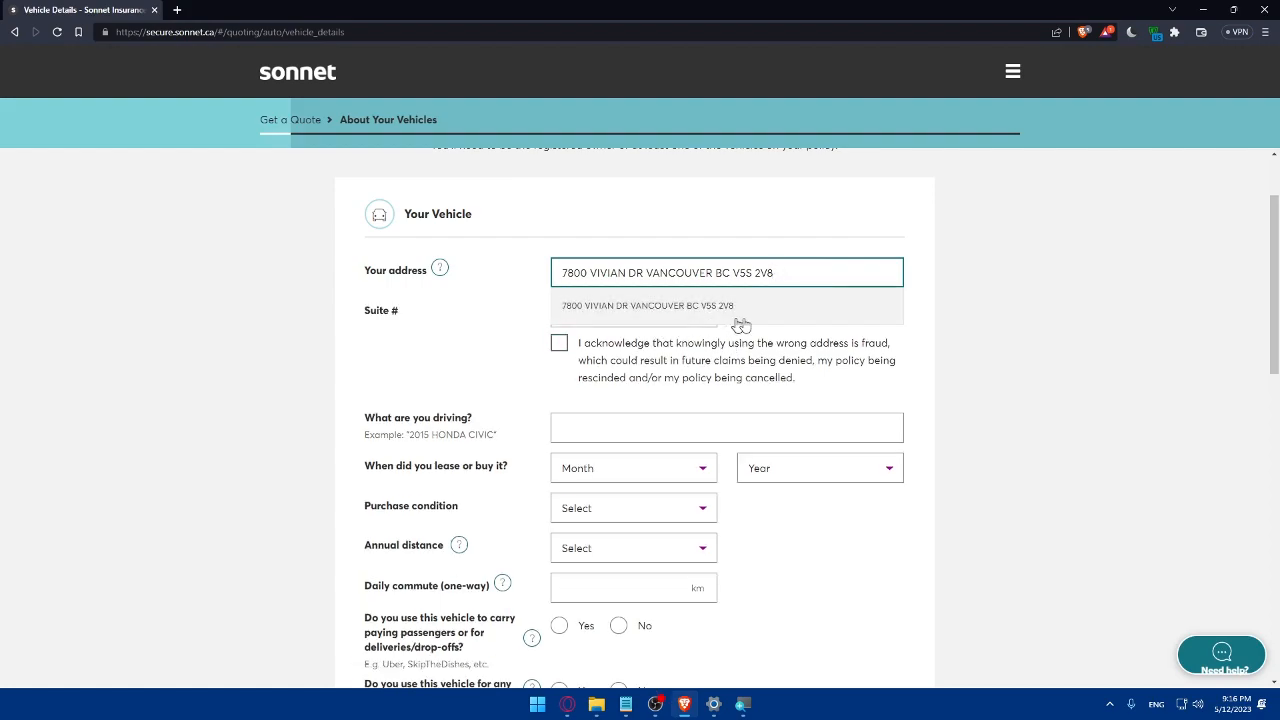
pyautogui.click(947, 330)
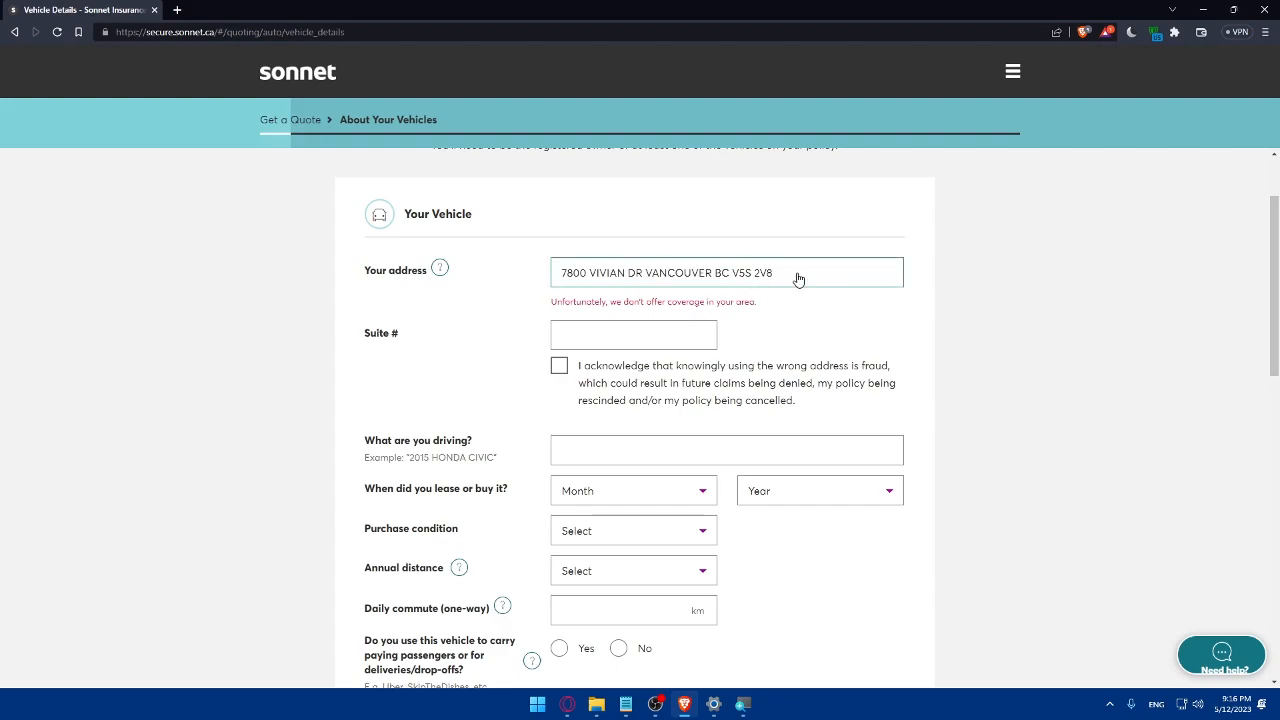
# - Clear the rejected address, leaving the address field empty
pyautogui.moveTo(800, 272); pyautogui.dragTo(540, 285)
pyautogui.press('BackSpace')
pyautogui.click(897, 298)
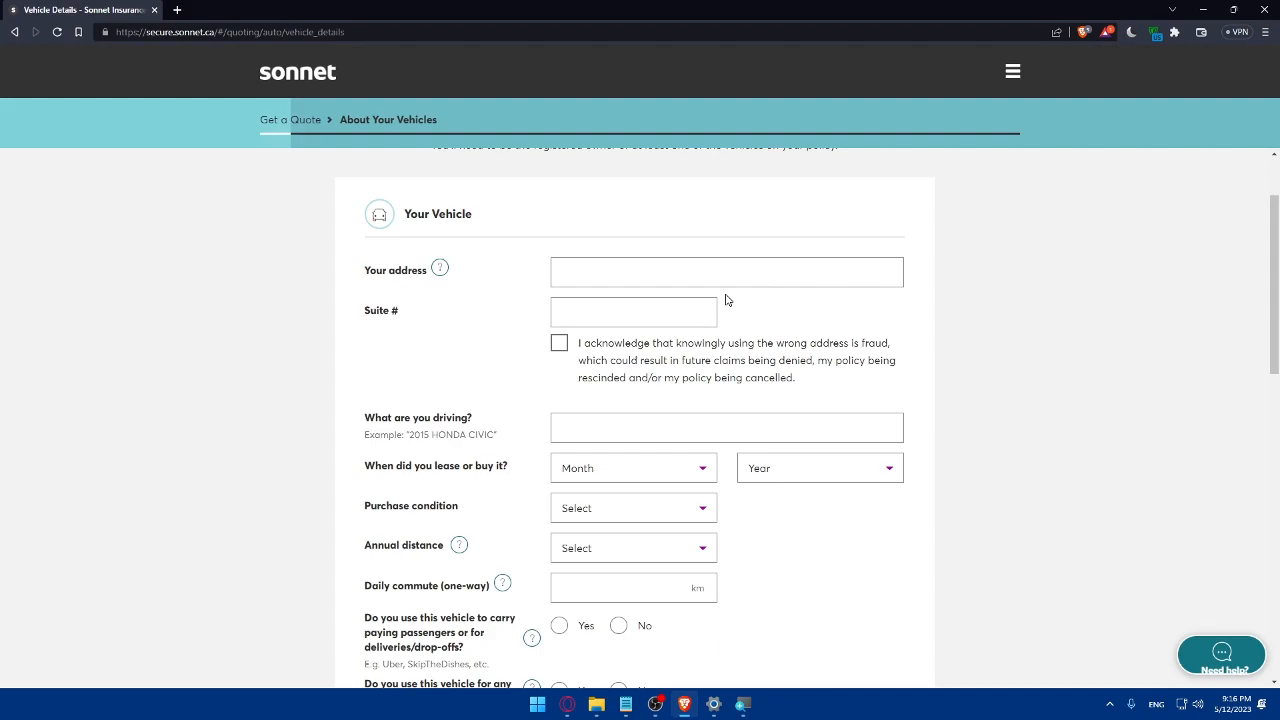
# - Read the help note explaining the vehicle address field, then dismiss it
pyautogui.click(594, 272)
pyautogui.click(440, 270)
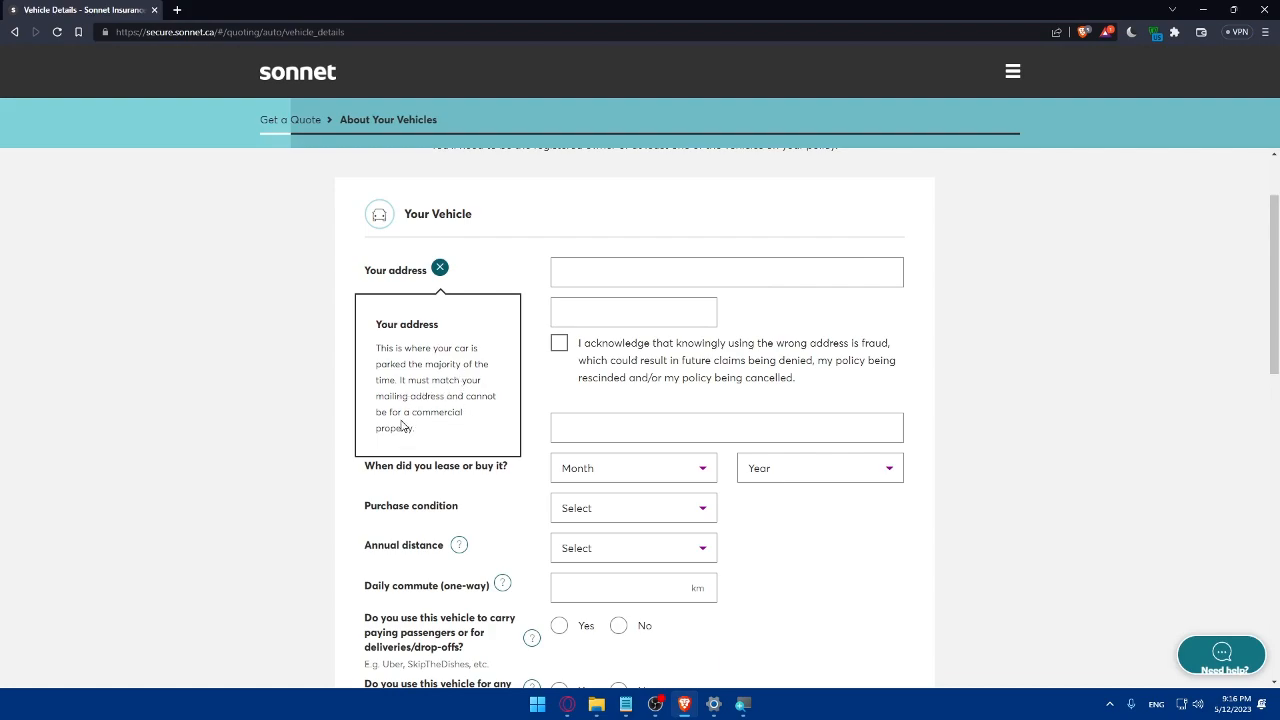
pyautogui.click(268, 370)
# - Acknowledge the wrong-address fraud warning and move to the 'What are you driving?' field
pyautogui.click(620, 312)
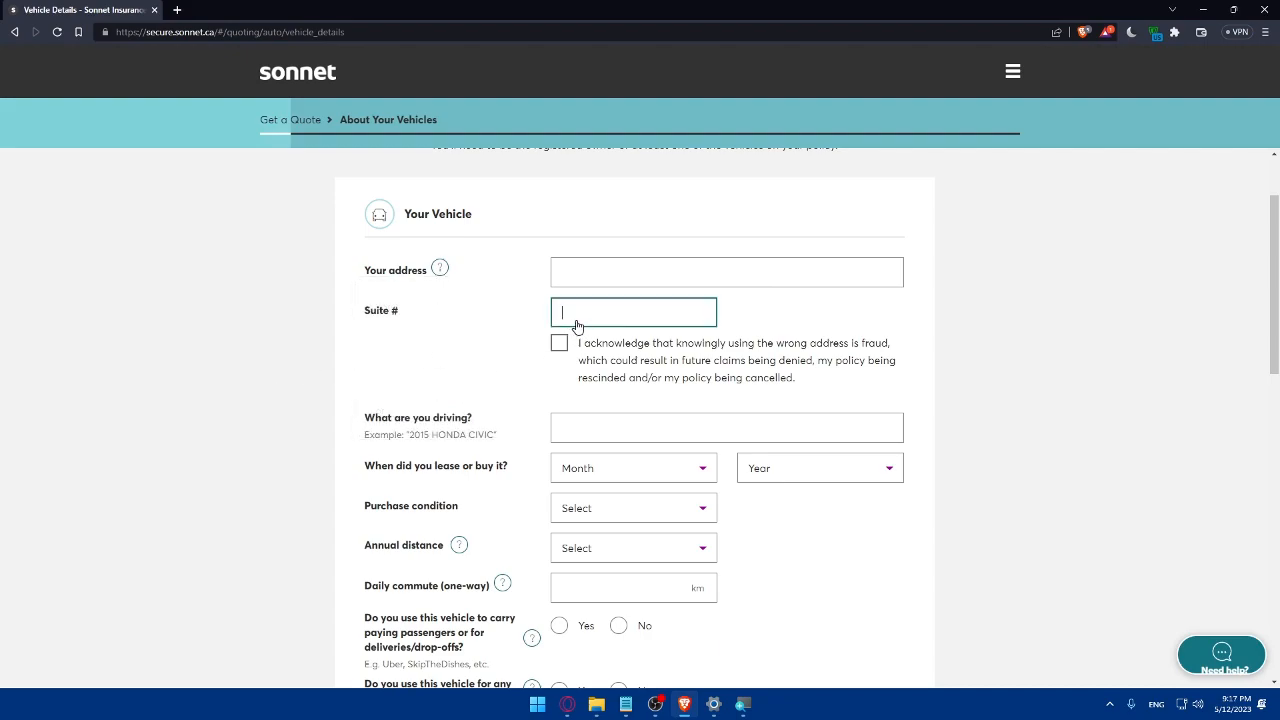
pyautogui.click(558, 343)
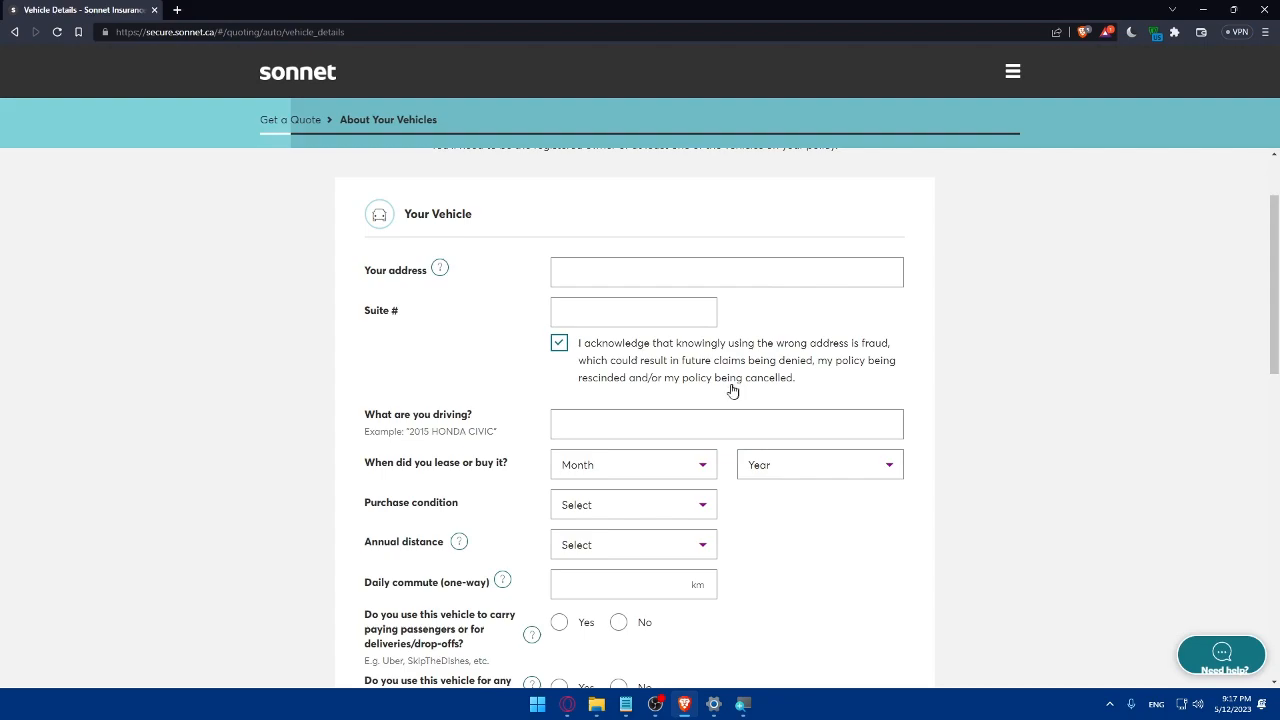
pyautogui.scroll(-1, 733, 390)
pyautogui.scroll(-1, 640, 400)
pyautogui.scroll(1, 600, 350)
pyautogui.click(604, 317)
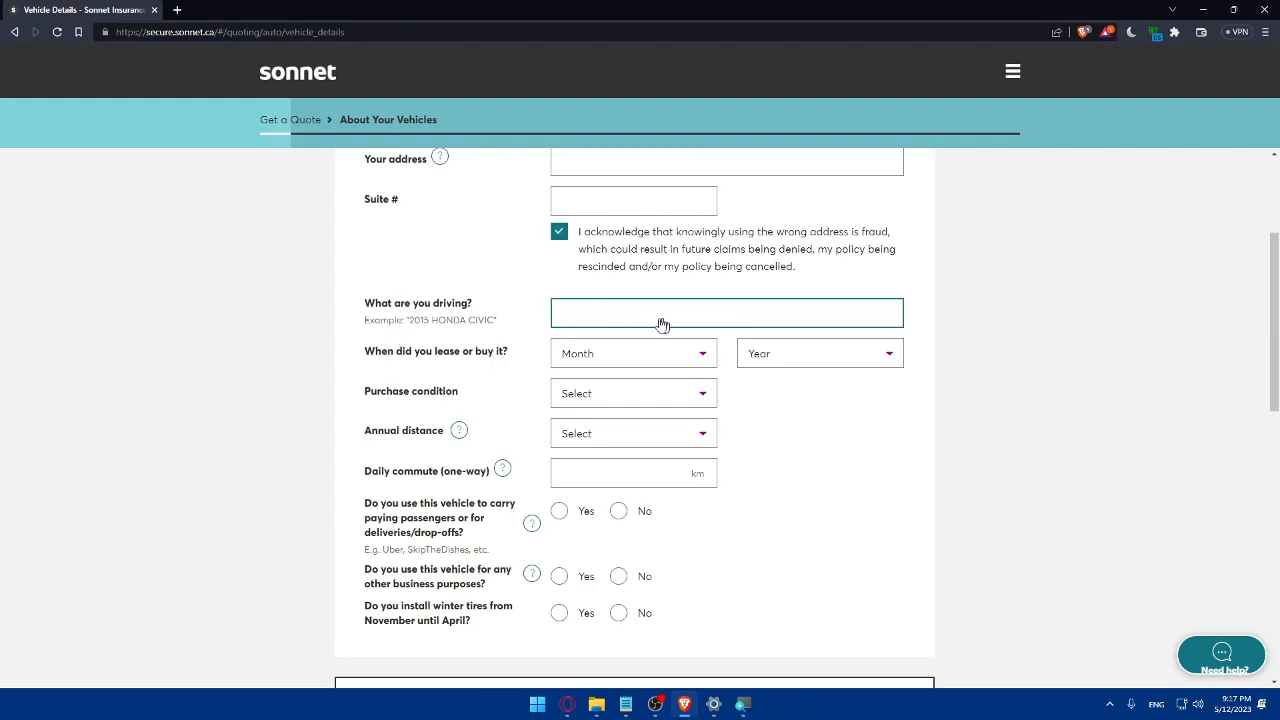
# - Browse the lease month, purchase condition and annual distance choices without selecting any
pyautogui.click(995, 315)
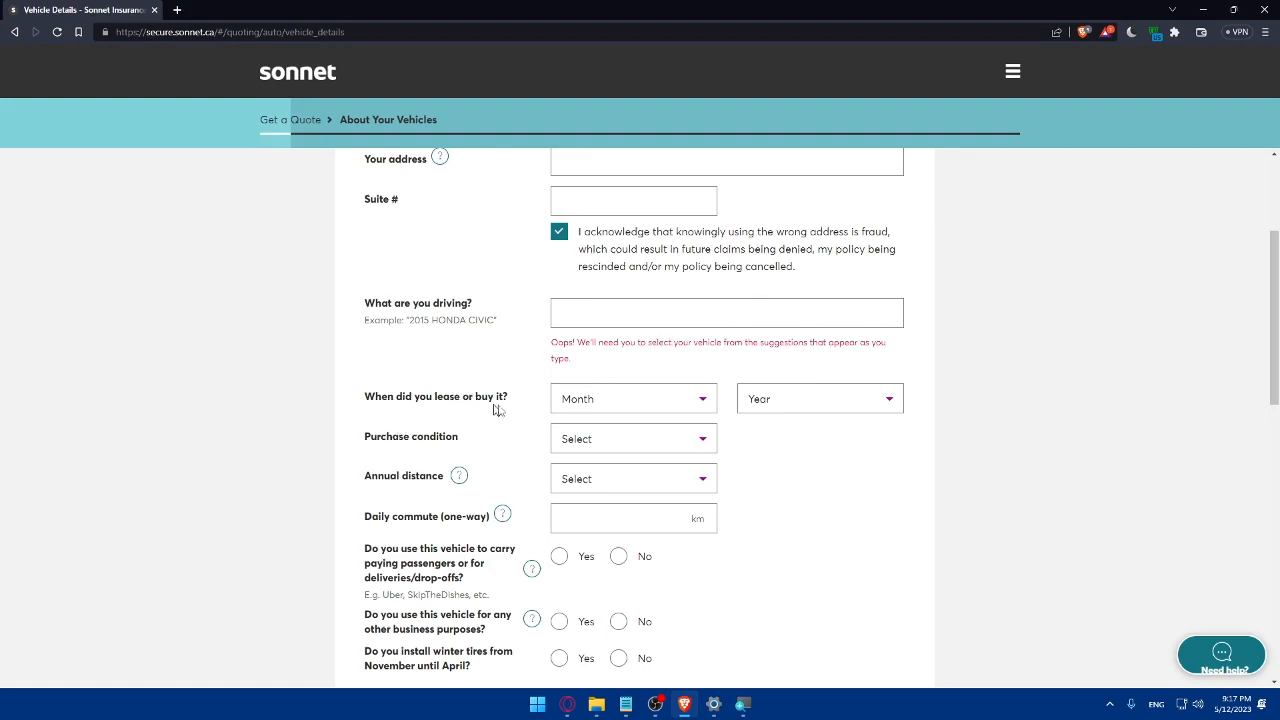
pyautogui.click(596, 404)
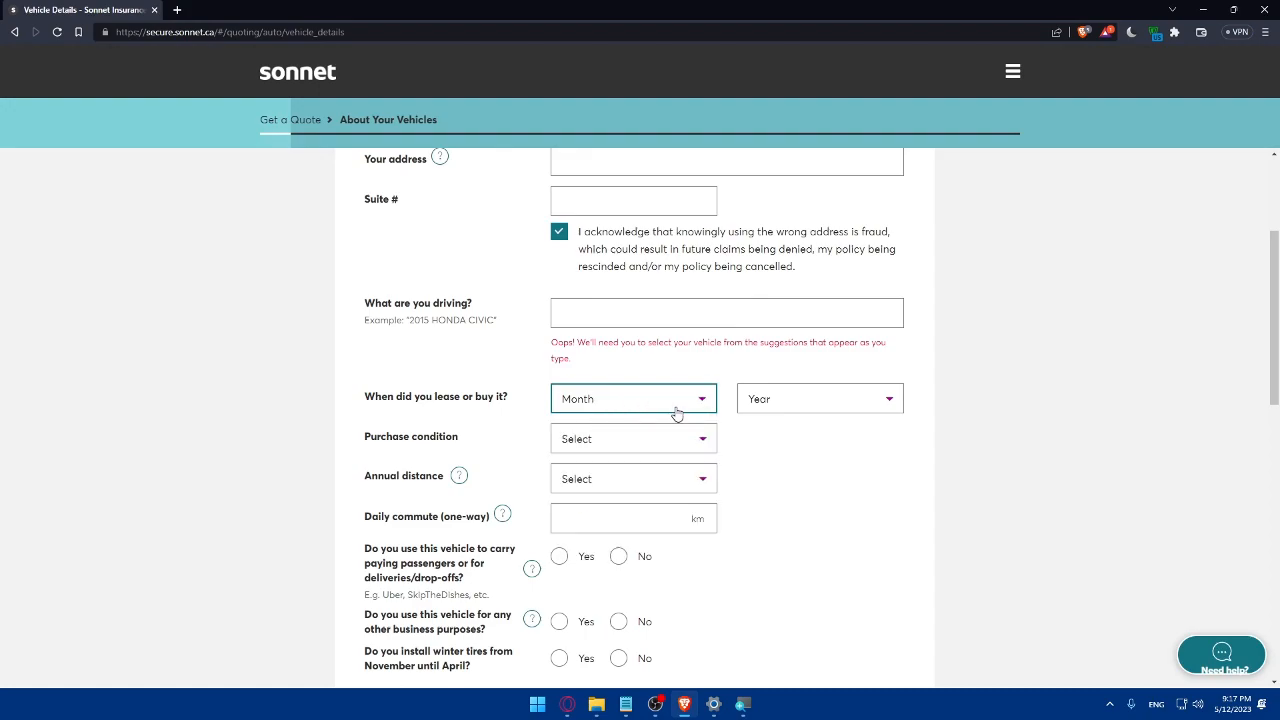
pyautogui.click(604, 444)
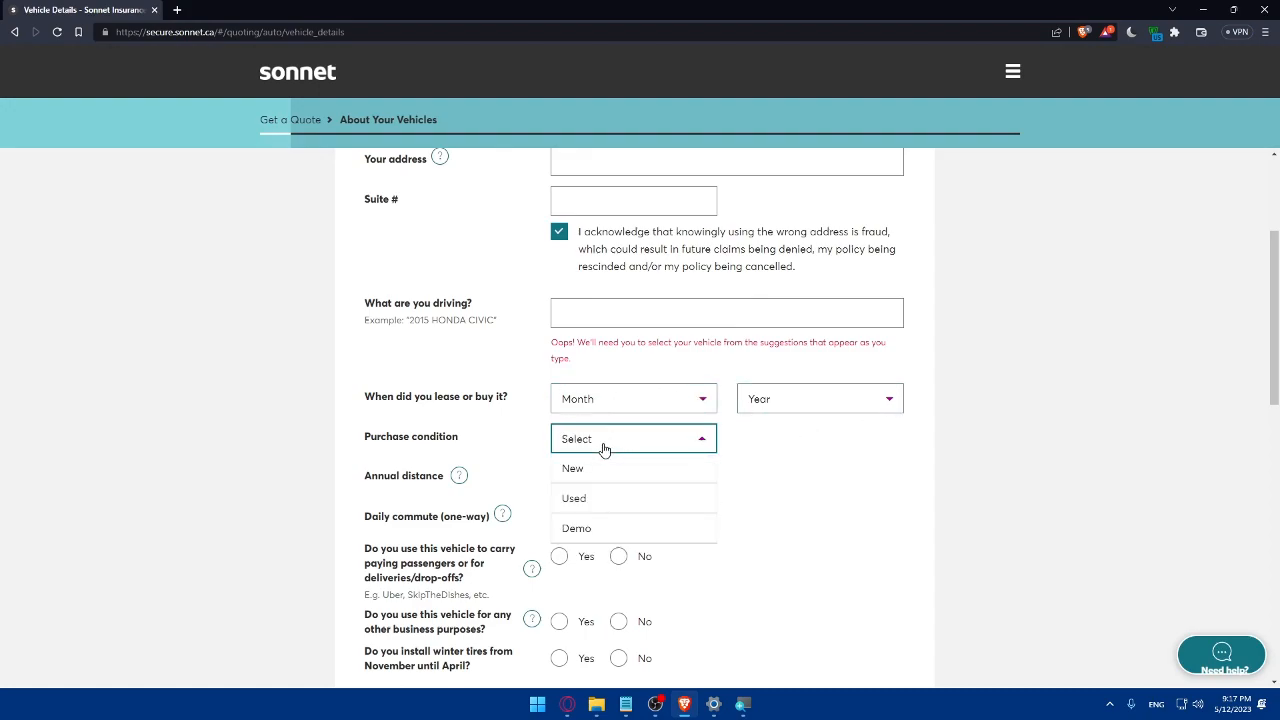
pyautogui.scroll(-2, 610, 510)
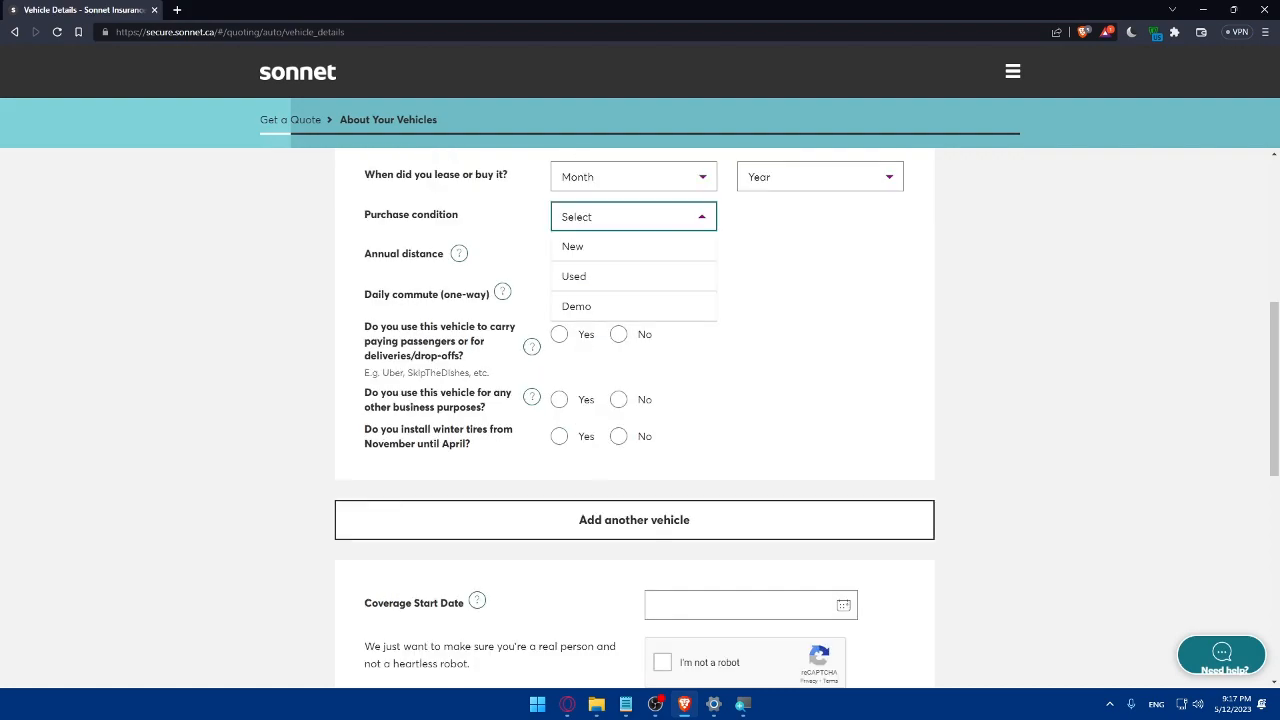
pyautogui.scroll(1, 607, 423)
pyautogui.click(760, 430)
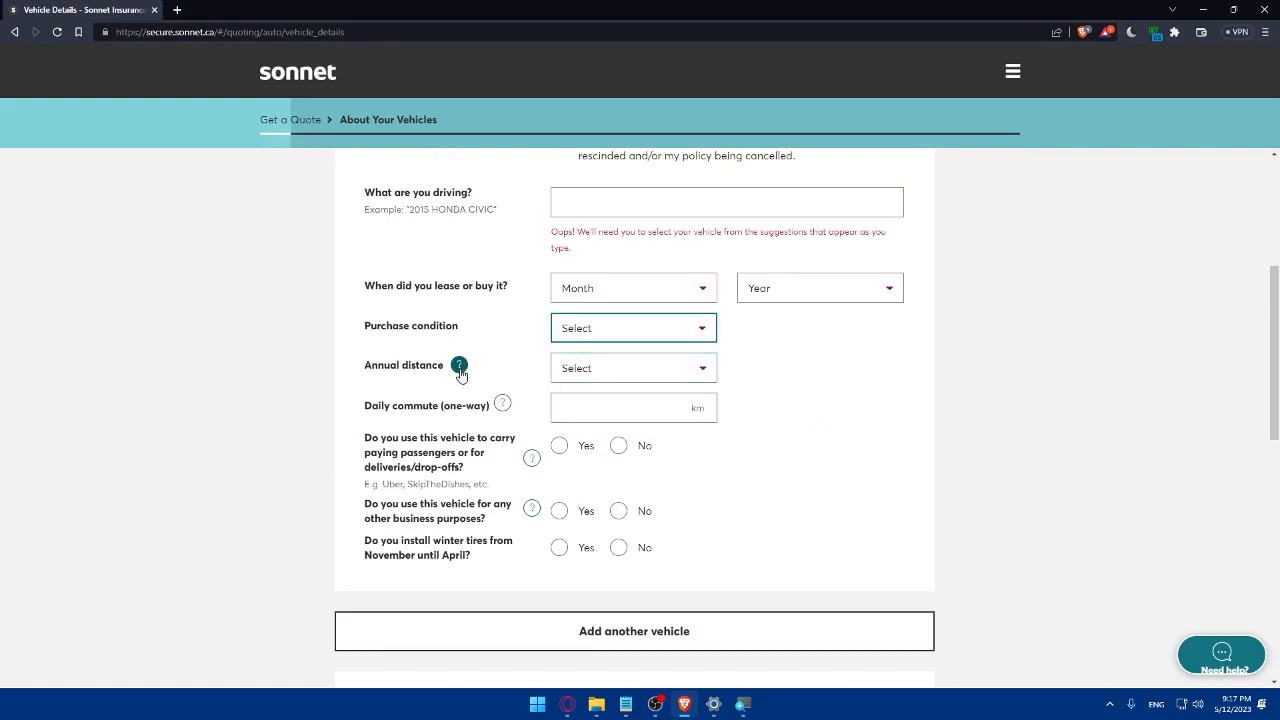
pyautogui.click(600, 368)
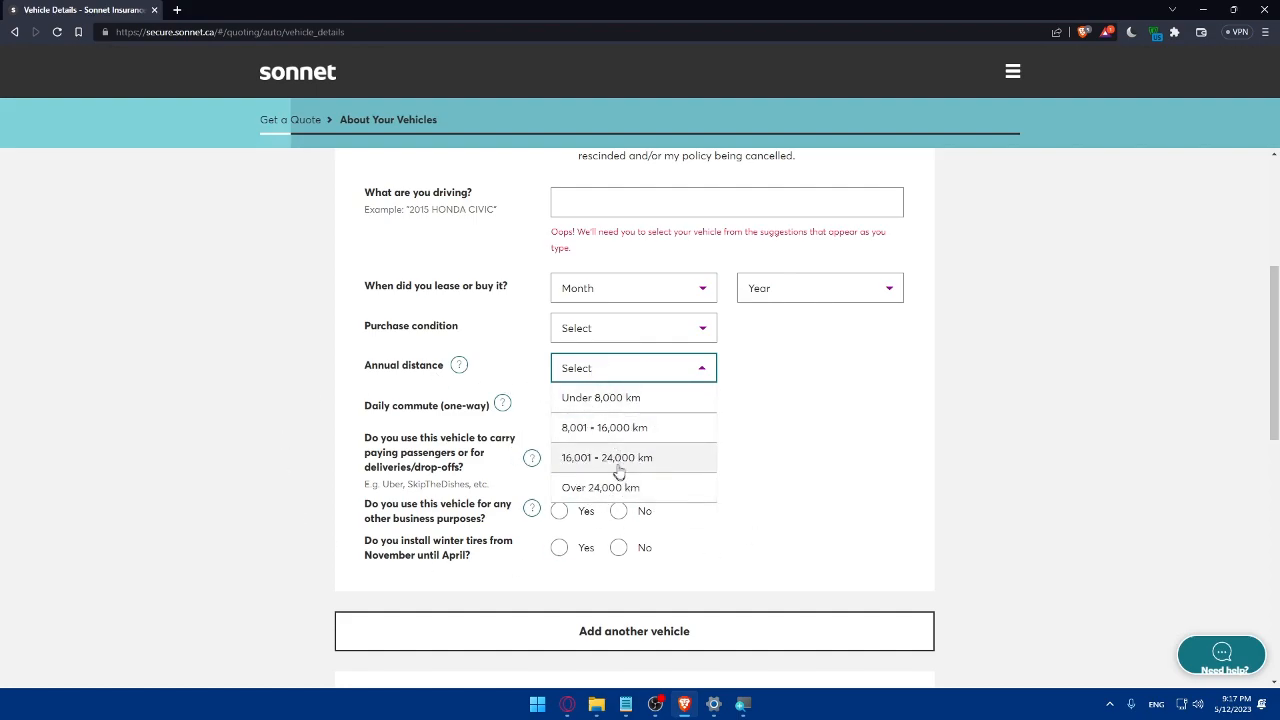
pyautogui.click(857, 428)
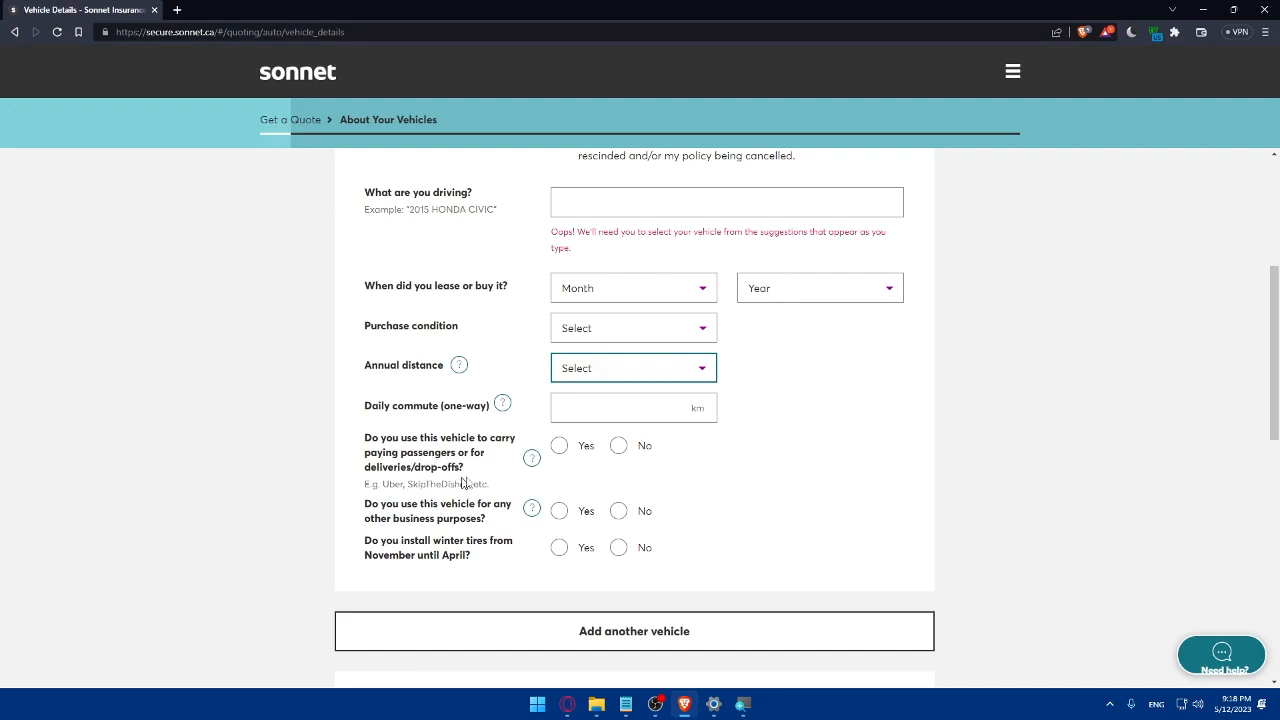
# - Answer Yes to paying passengers and other business use, with 20% business usage
pyautogui.click(560, 446)
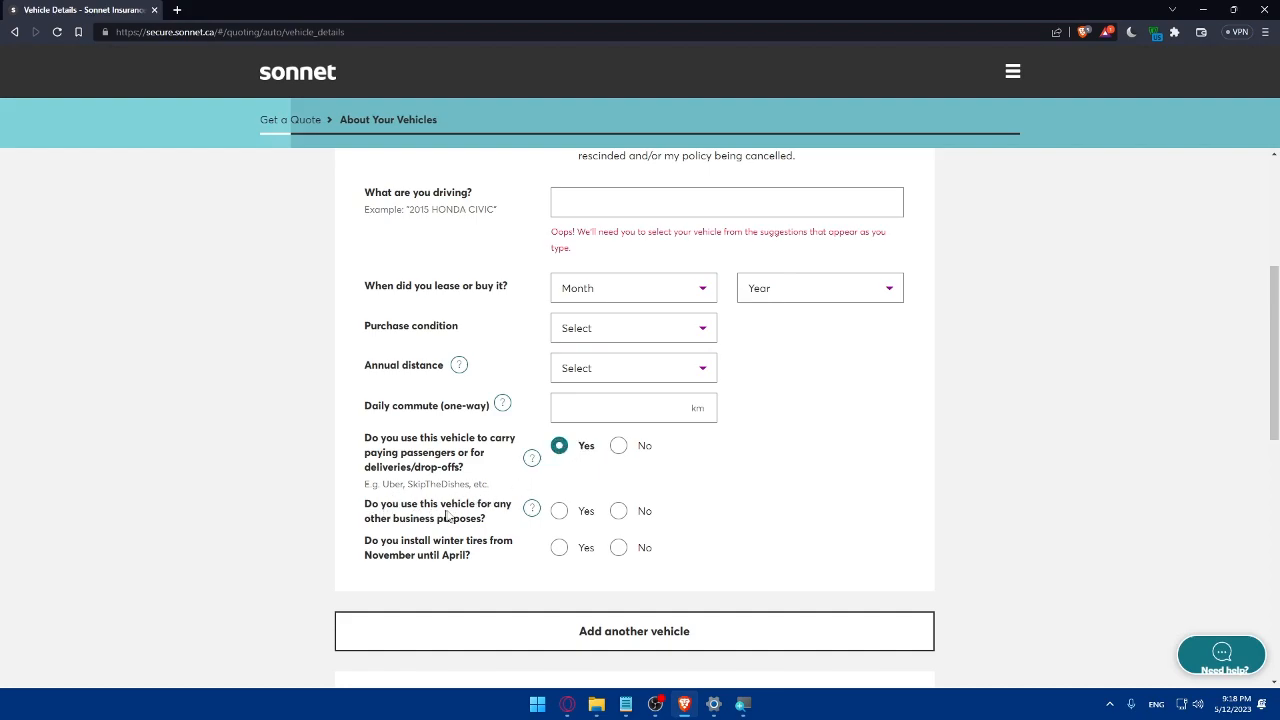
pyautogui.click(560, 512)
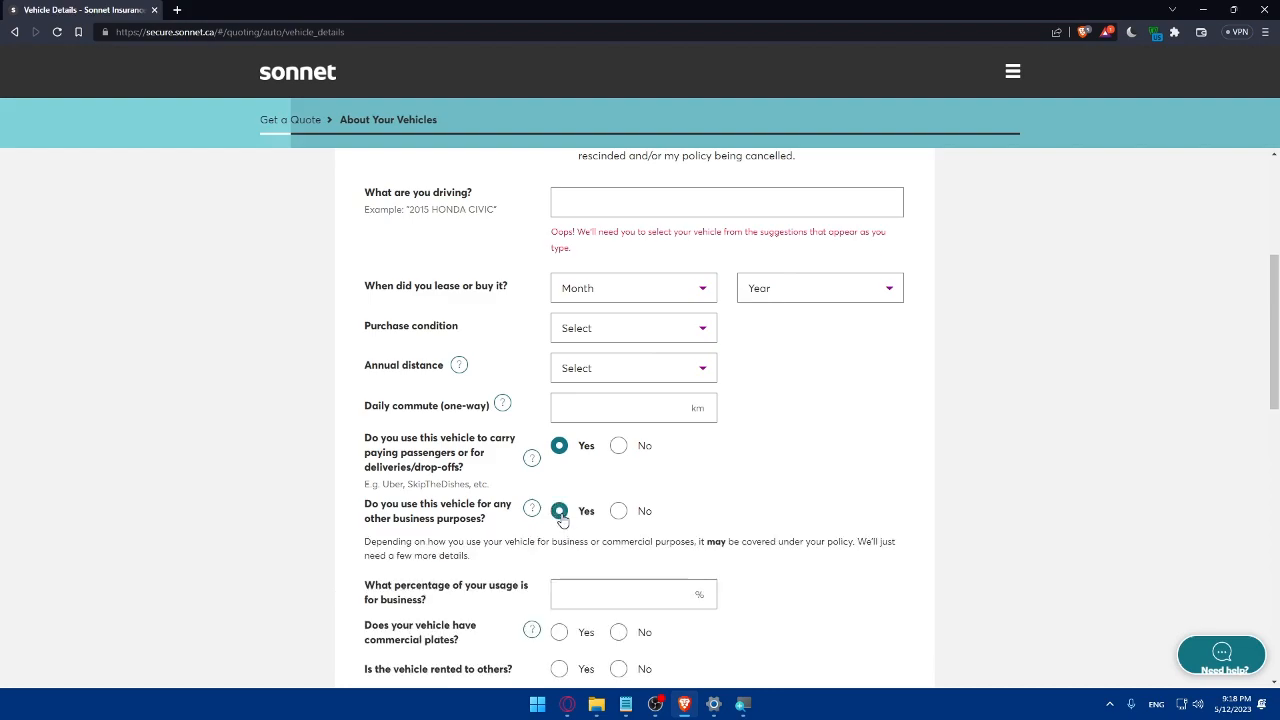
pyautogui.scroll(-1, 563, 517)
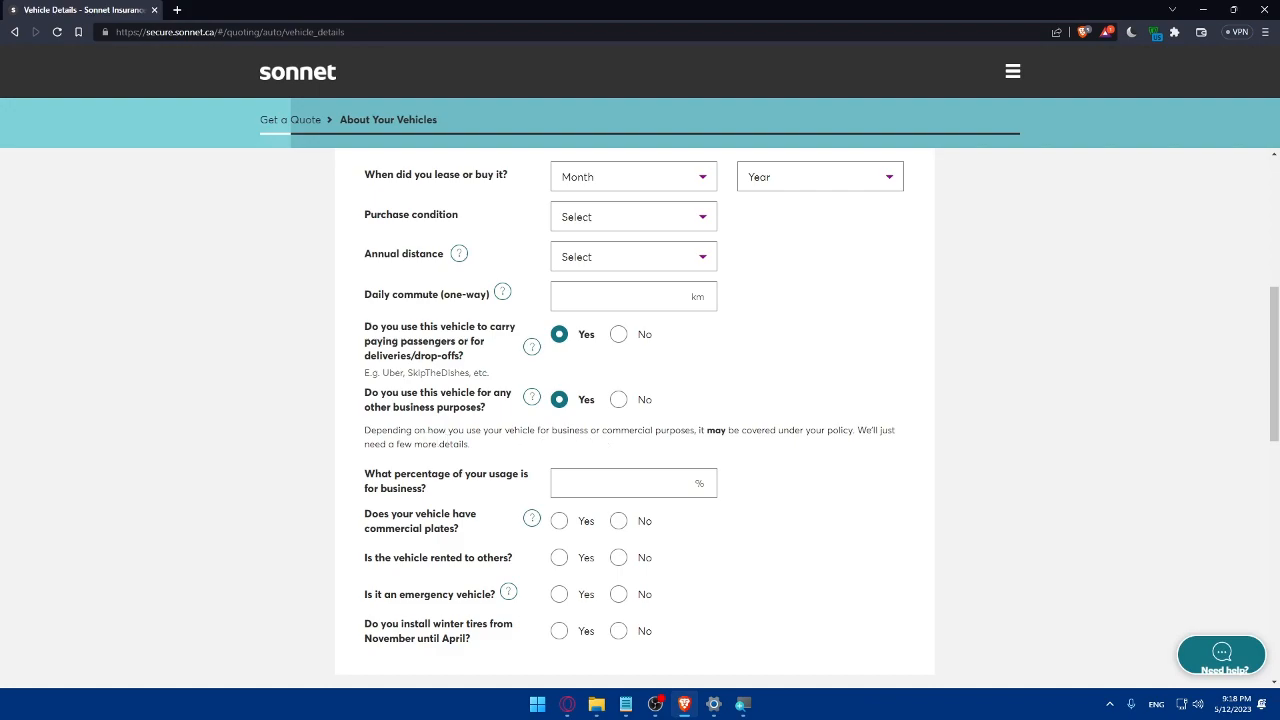
pyautogui.scroll(-1, 486, 456)
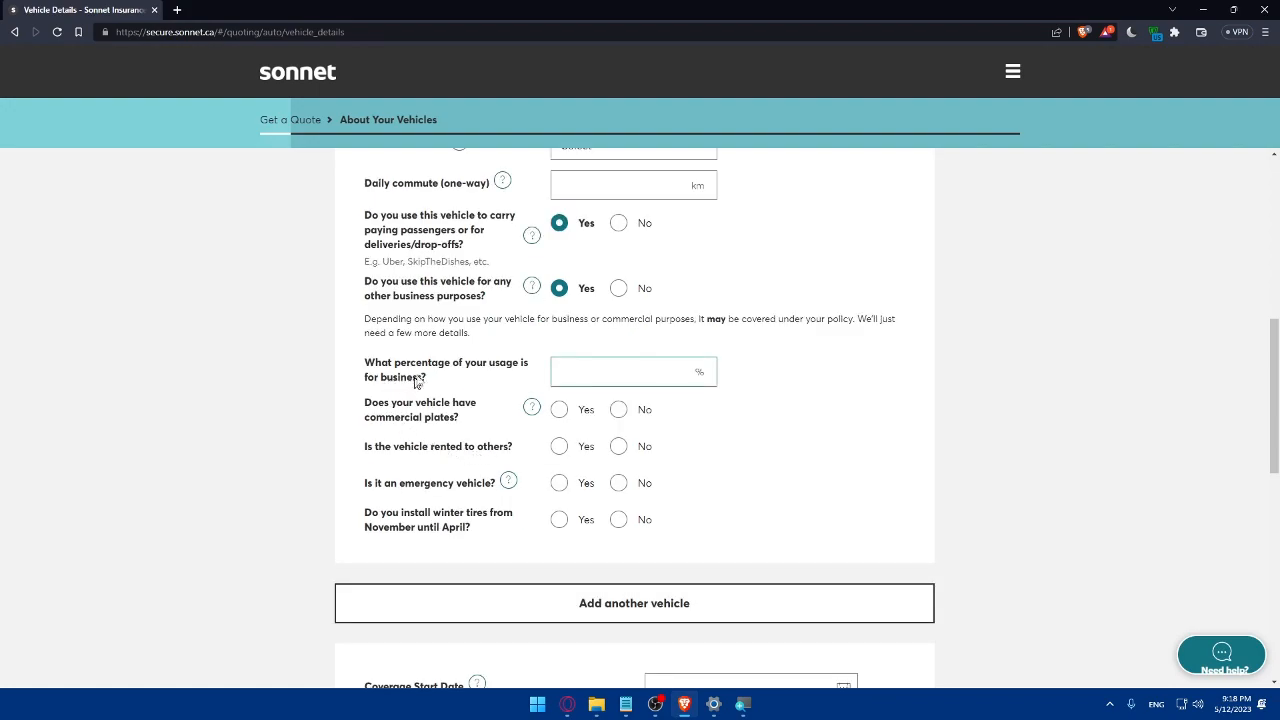
pyautogui.click(625, 376)
pyautogui.write('20')
pyautogui.click(780, 377)
# - Answer Yes to commercial plates and read the commercial plates and business use explanations
pyautogui.click(559, 409)
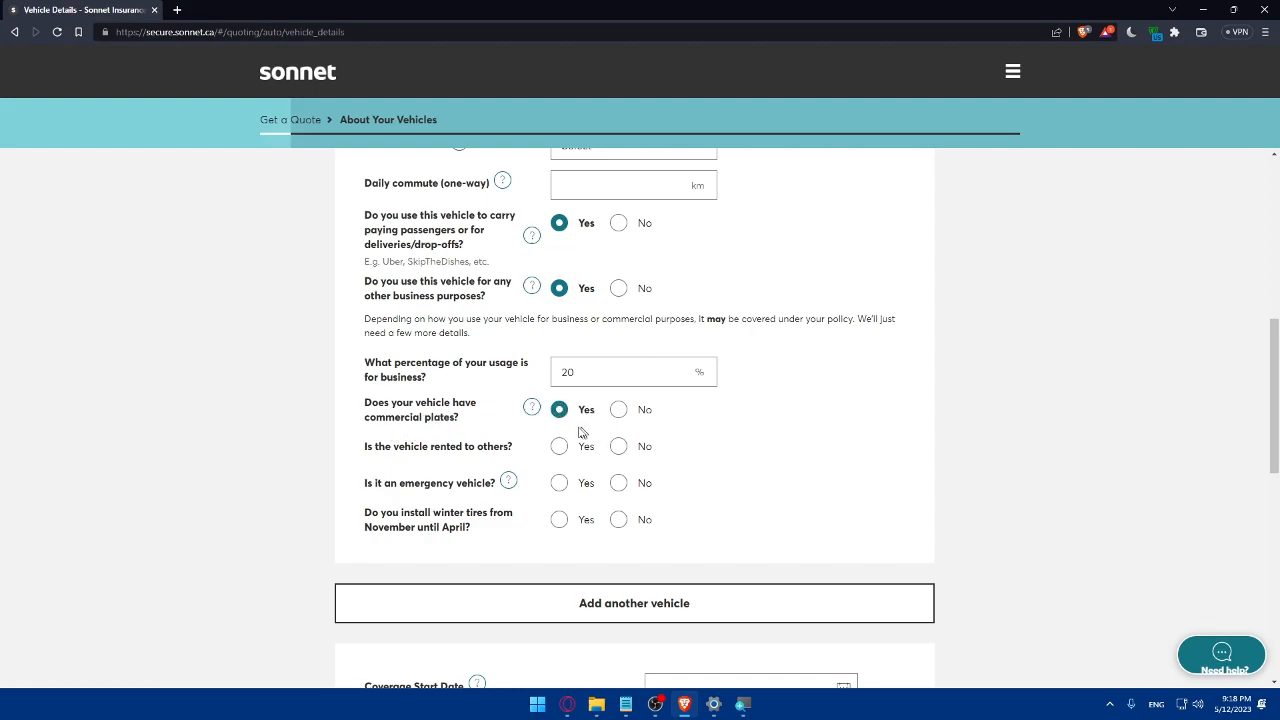
pyautogui.click(531, 408)
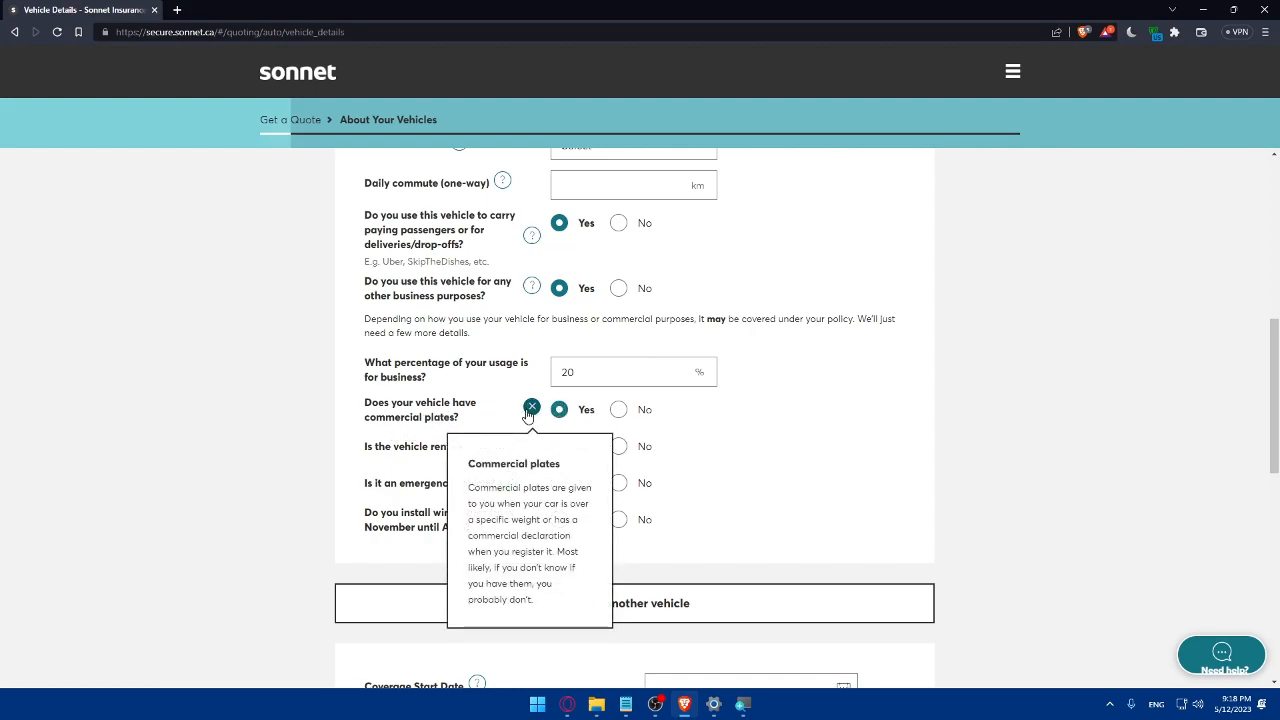
pyautogui.click(531, 400)
pyautogui.click(531, 288)
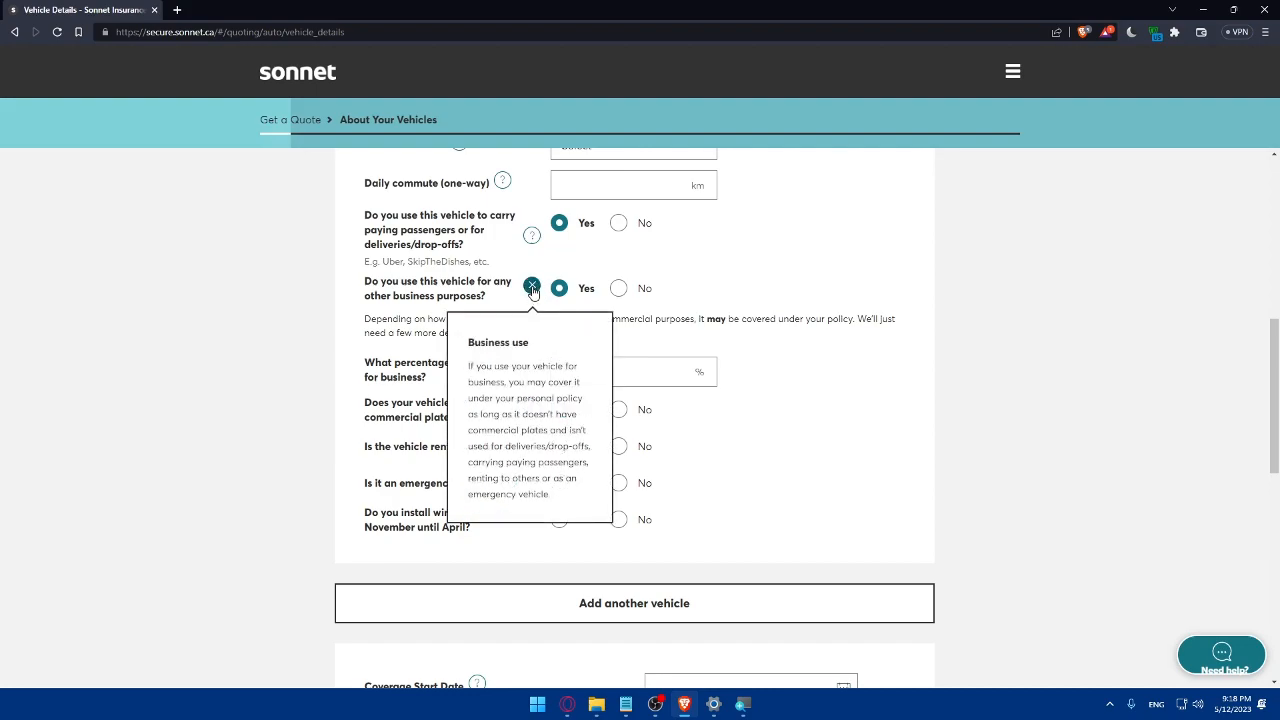
pyautogui.click(531, 288)
# - Reread the commercial plates note, then answer No to renting to others and emergency vehicle
pyautogui.click(531, 408)
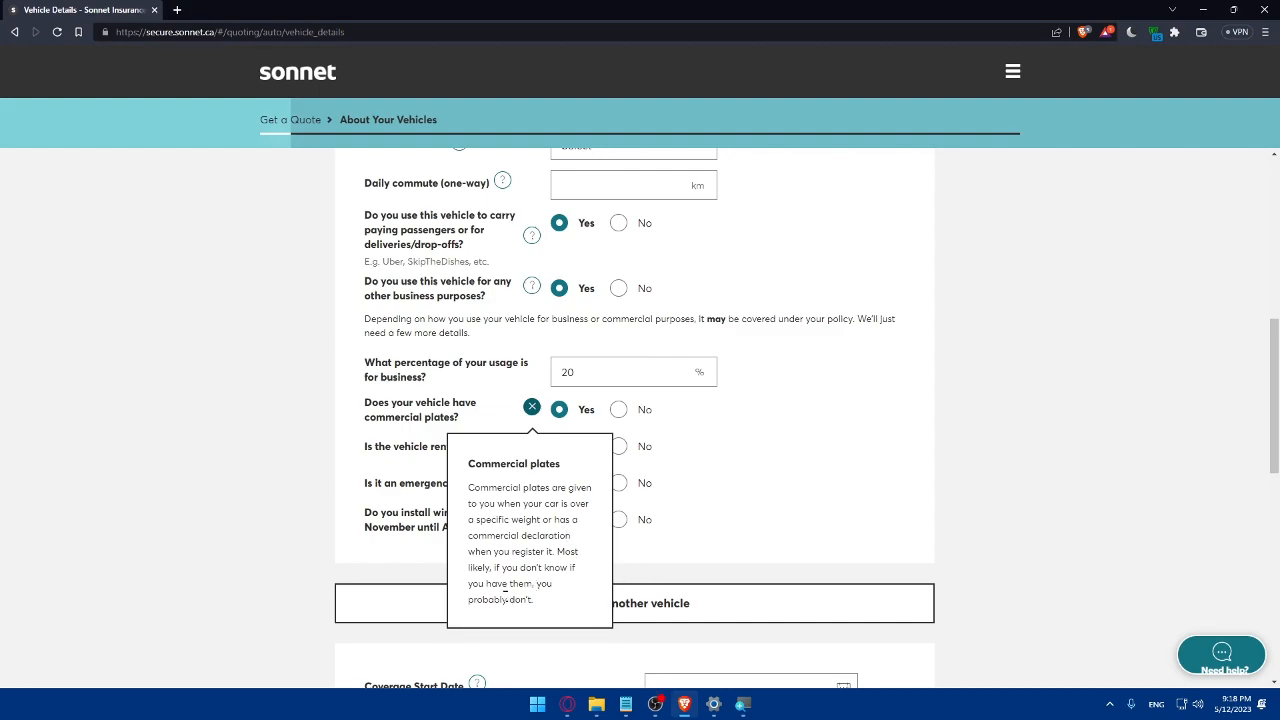
pyautogui.click(290, 440)
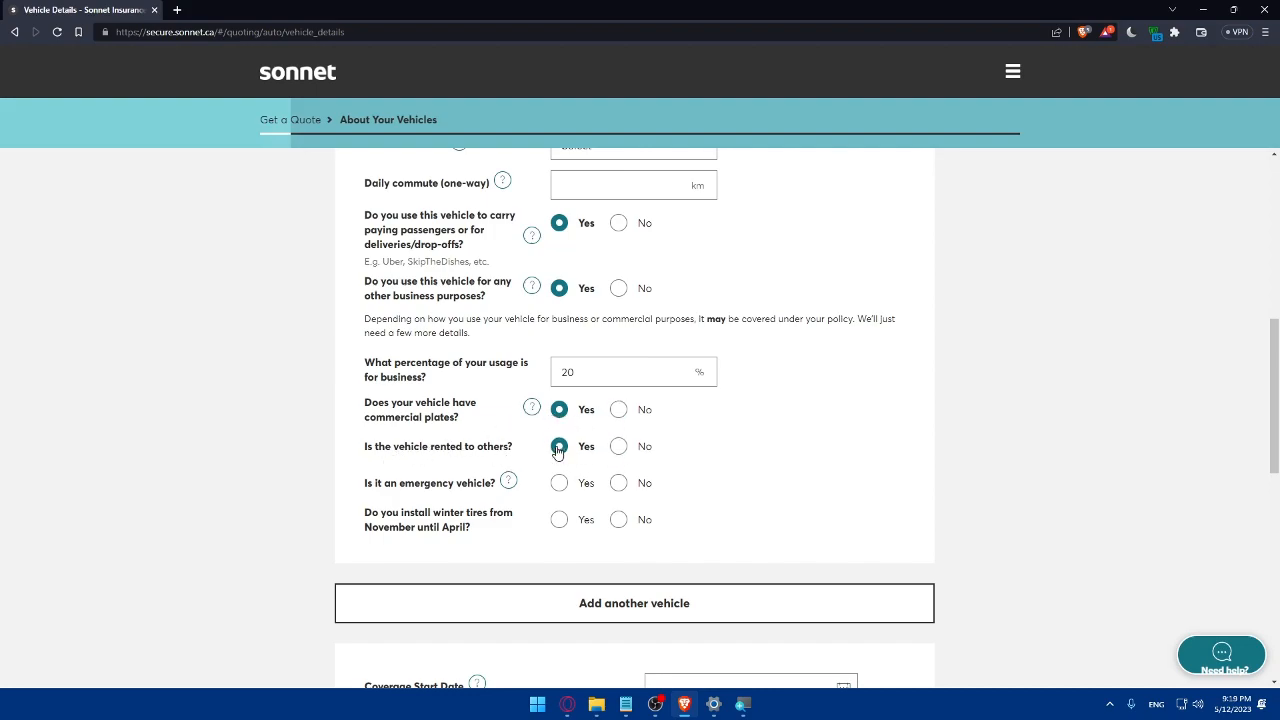
pyautogui.click(618, 446)
pyautogui.click(559, 483)
pyautogui.press('Right')
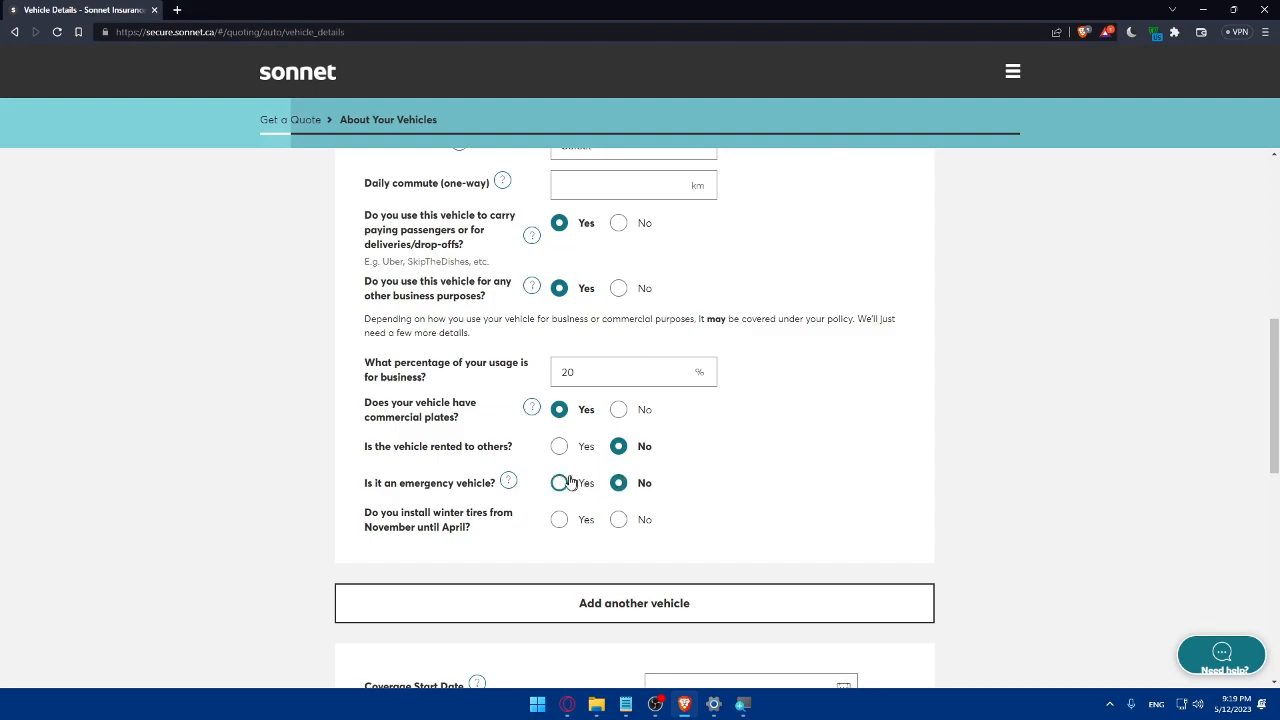
# - Read the emergency vehicle explanation and settle the winter tires answer on No
pyautogui.click(509, 482)
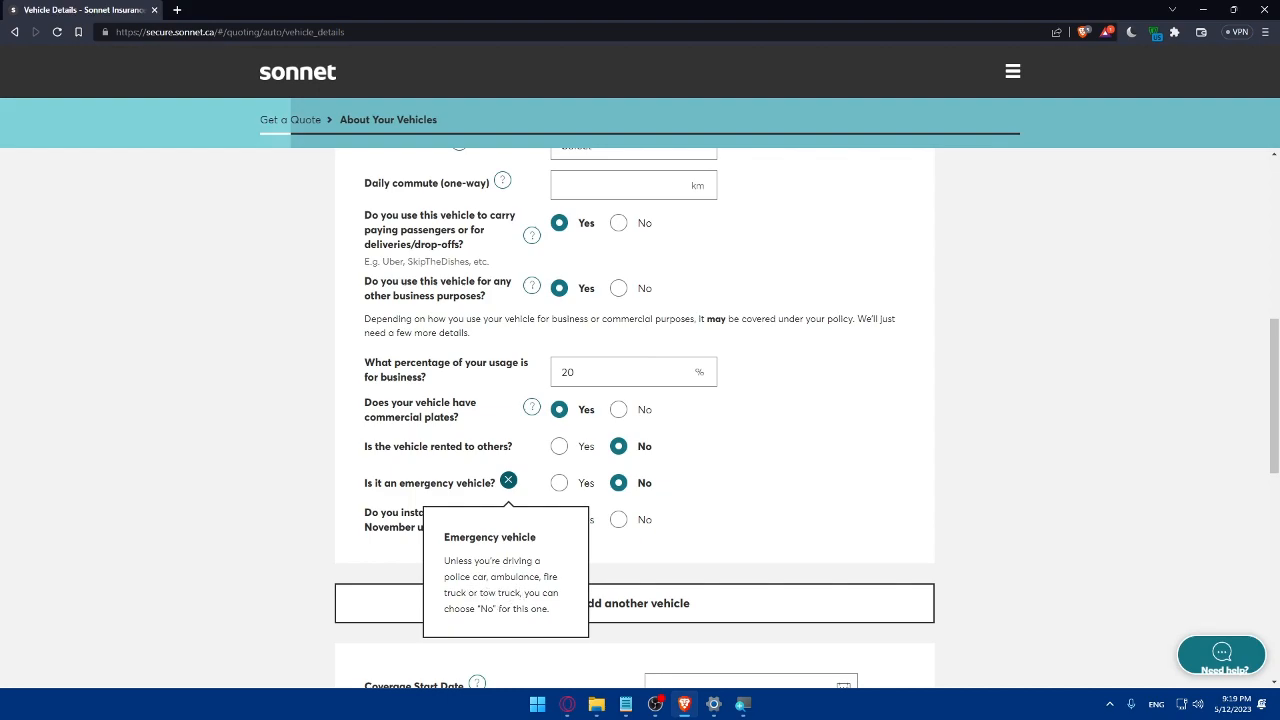
pyautogui.click(720, 545)
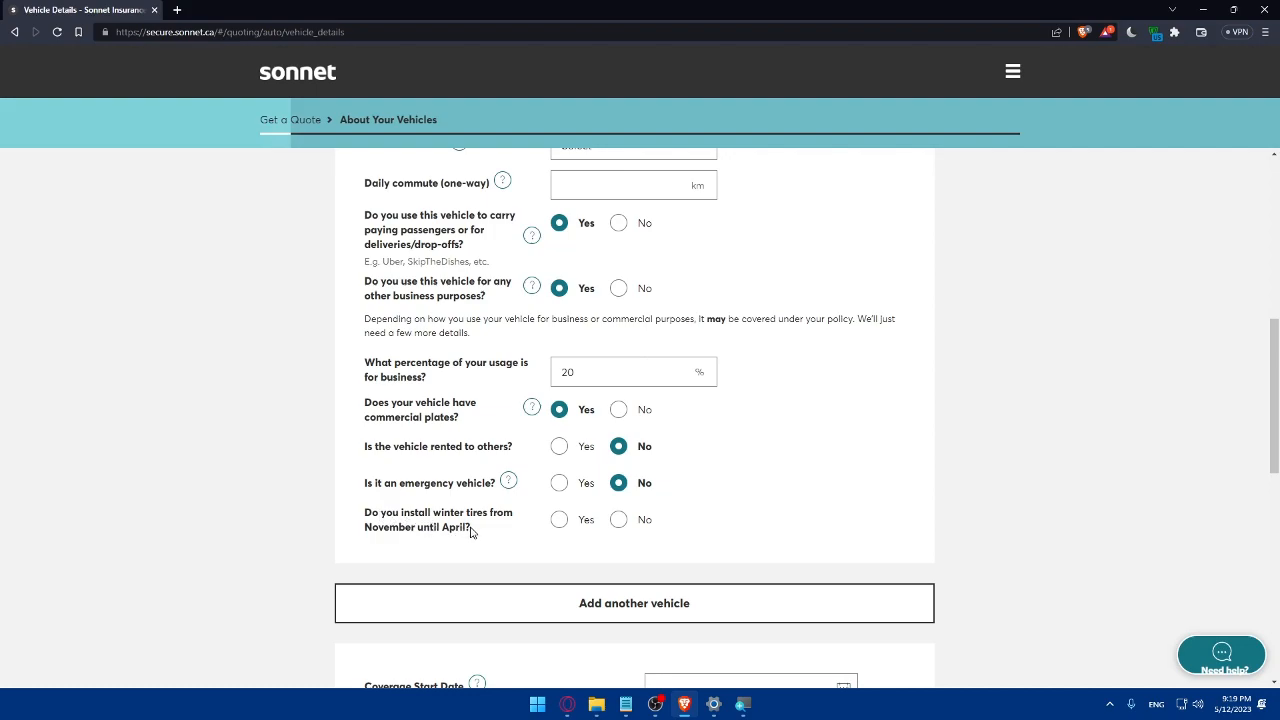
pyautogui.click(559, 520)
pyautogui.click(618, 520)
pyautogui.scroll(-1, 548, 533)
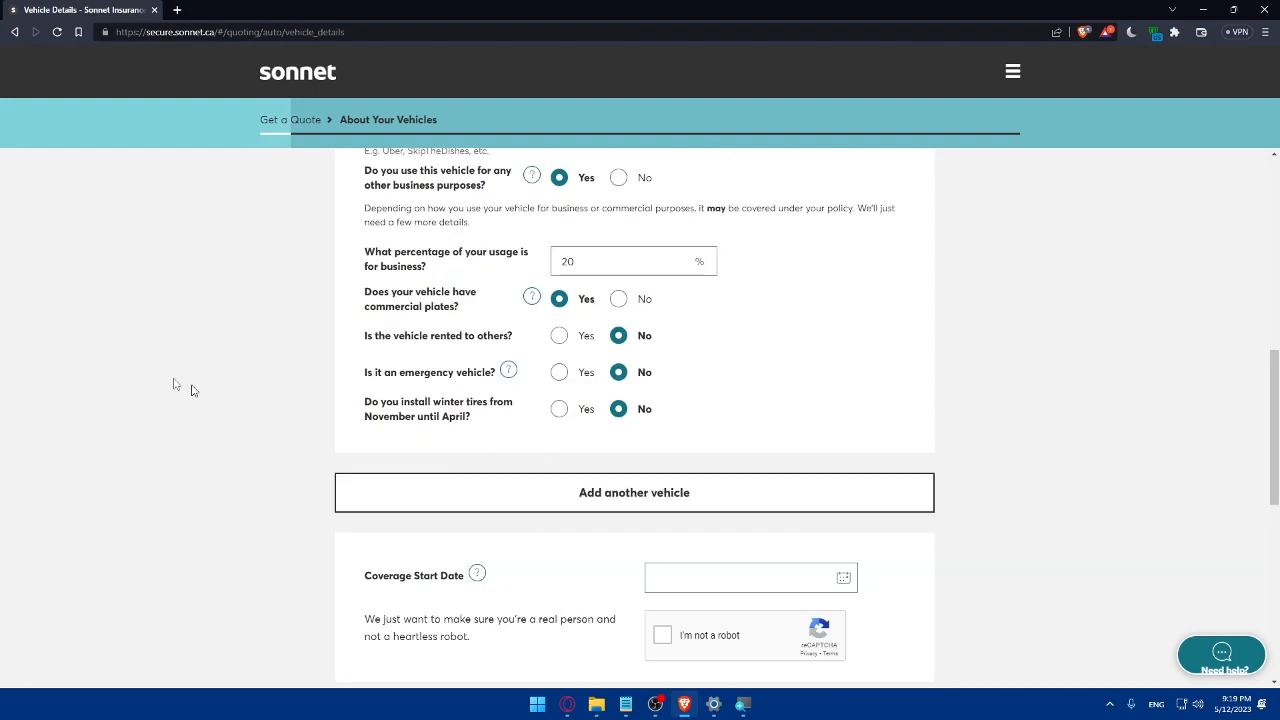
pyautogui.scroll(-2, 273, 404)
pyautogui.scroll(1, 273, 404)
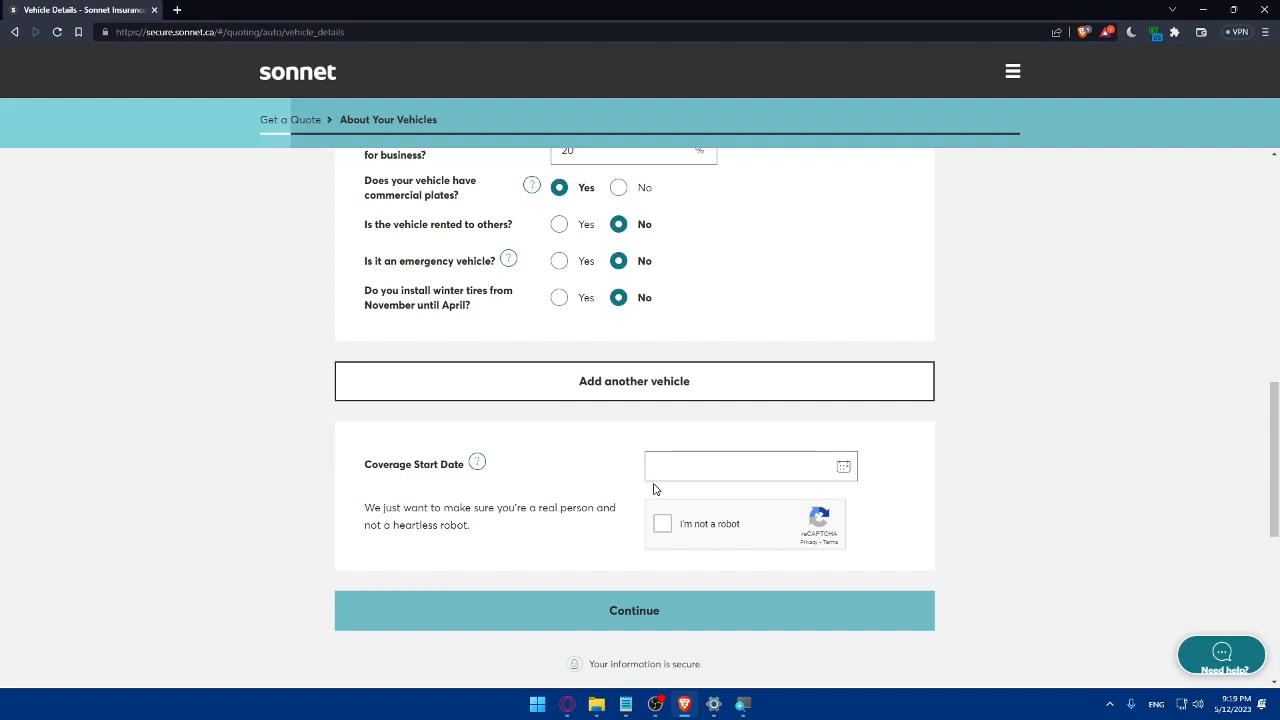
# - Set coverage start to 2023-06-01, pass 'I'm not a robot', and submit, raising the address re-check
pyautogui.click(698, 470)
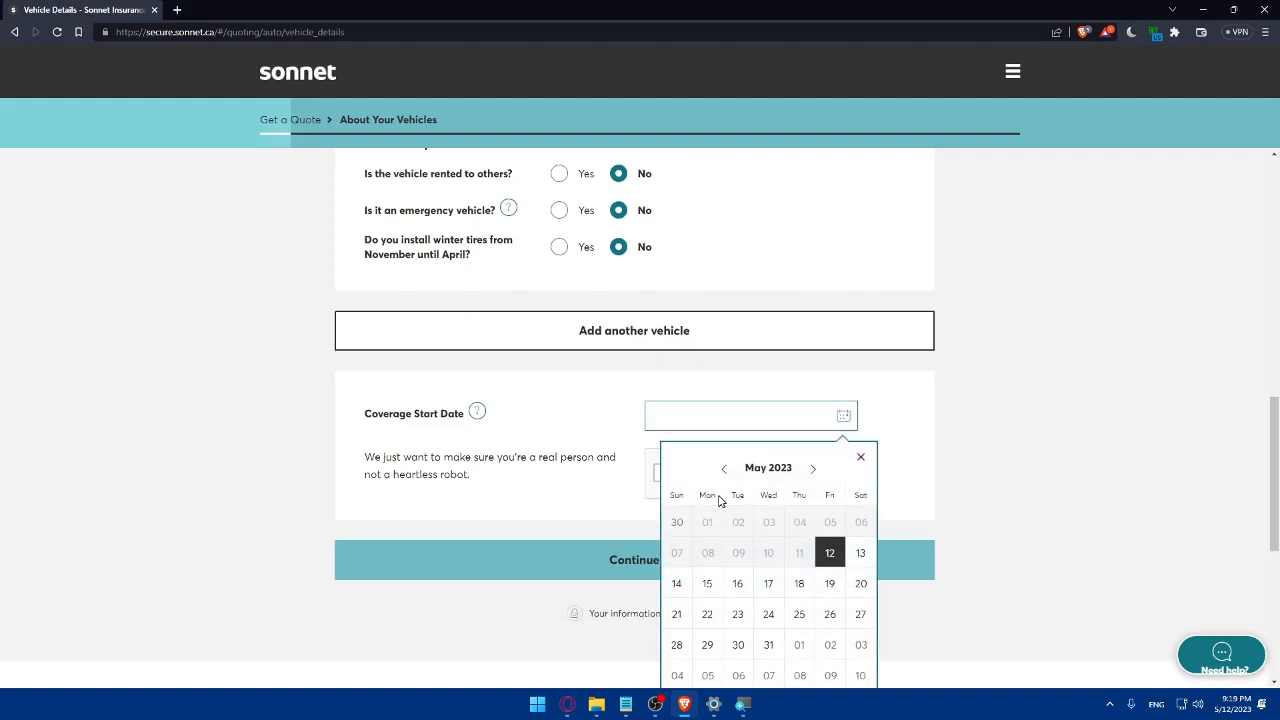
pyautogui.click(975, 402)
pyautogui.click(710, 418)
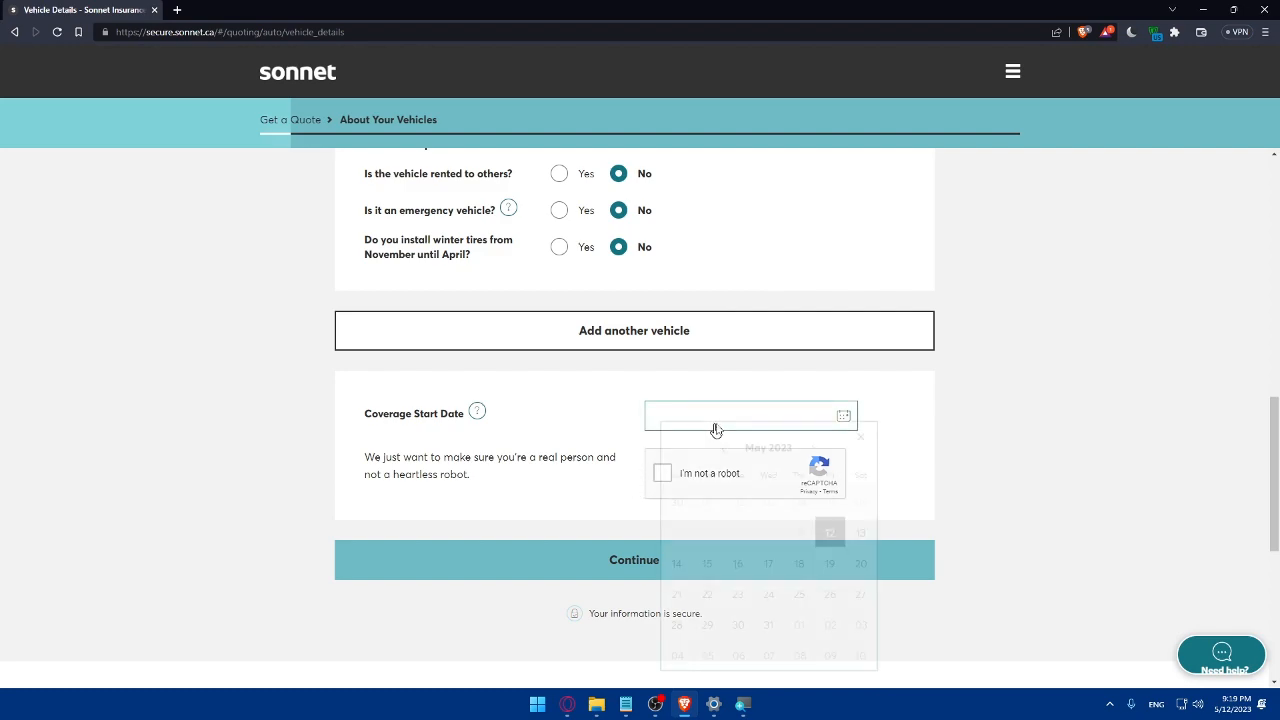
pyautogui.scroll(-1, 800, 520)
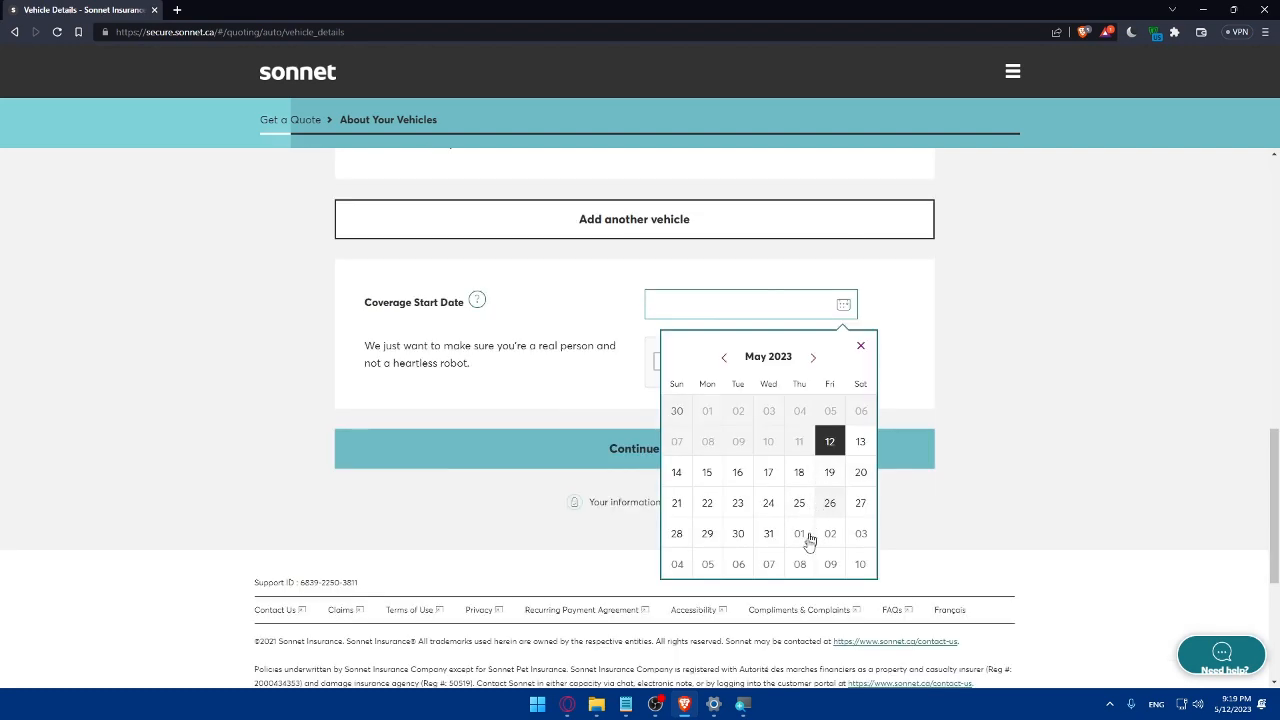
pyautogui.click(800, 533)
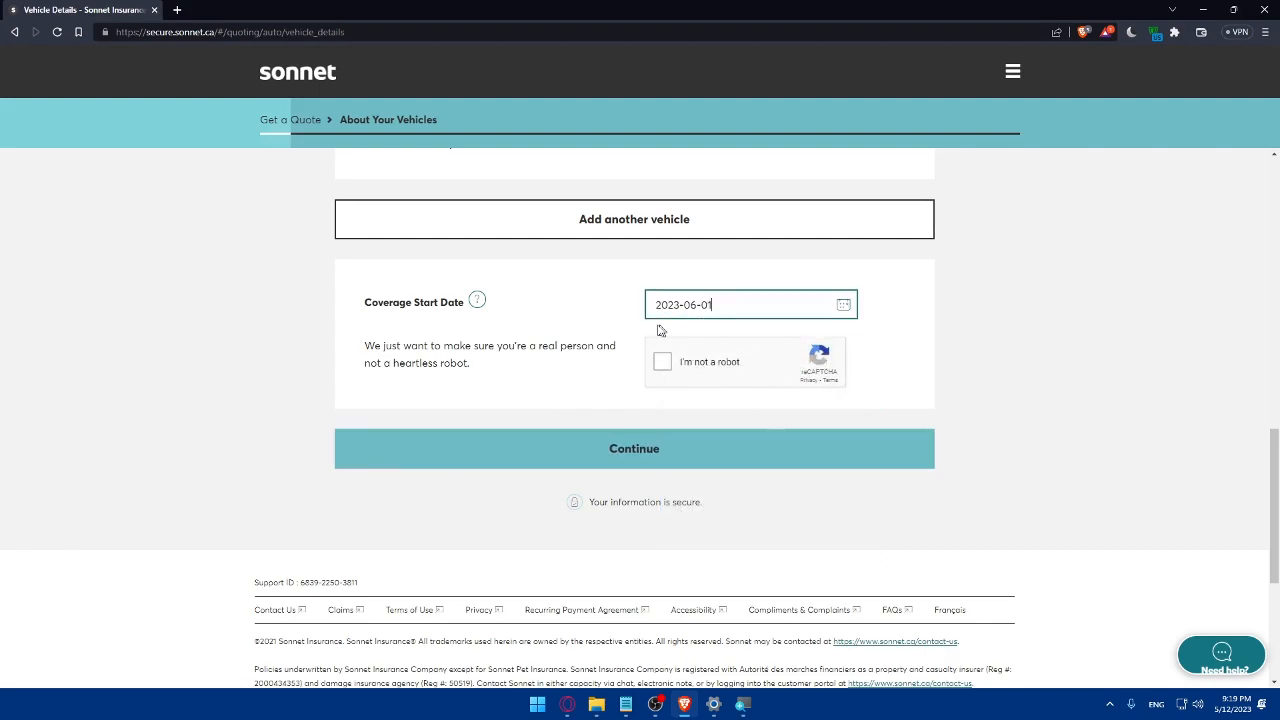
pyautogui.click(661, 362)
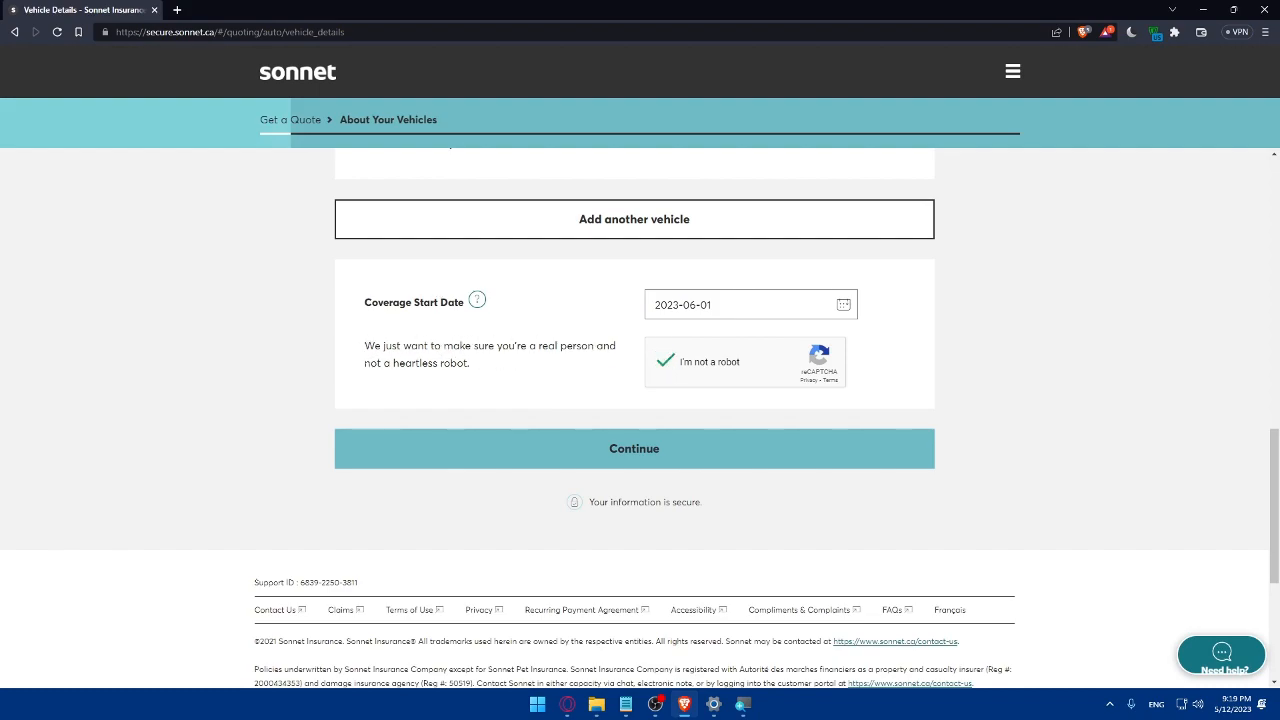
pyautogui.click(565, 455)
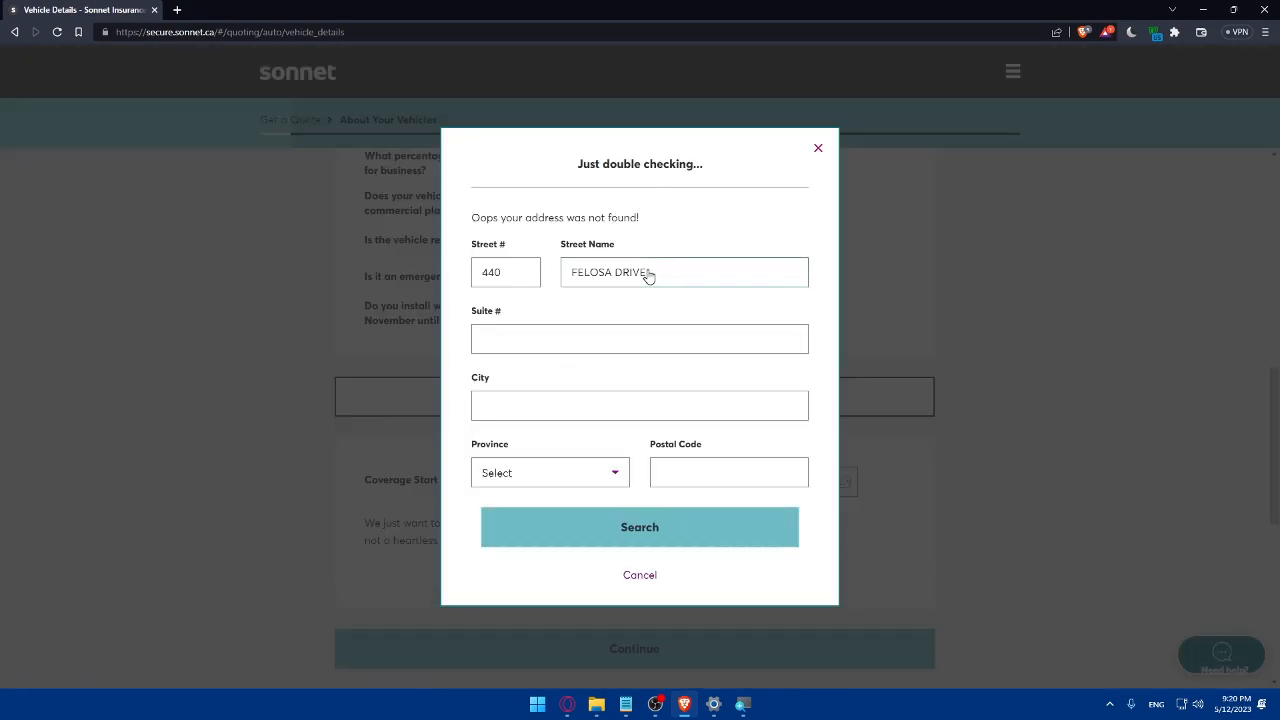
# - Autofill the city Rochelle, choose British Columbia as province and search the address
pyautogui.click(583, 406)
pyautogui.click(580, 447)
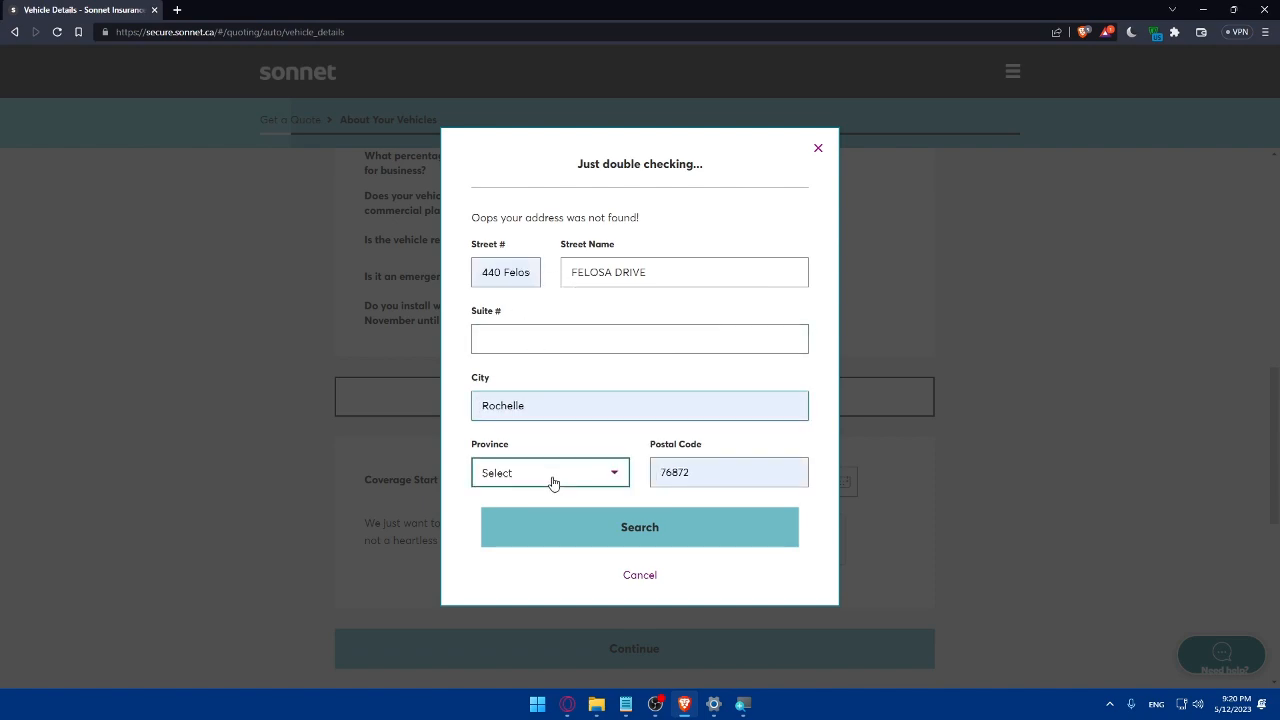
pyautogui.click(550, 472)
pyautogui.scroll(-3, 540, 560)
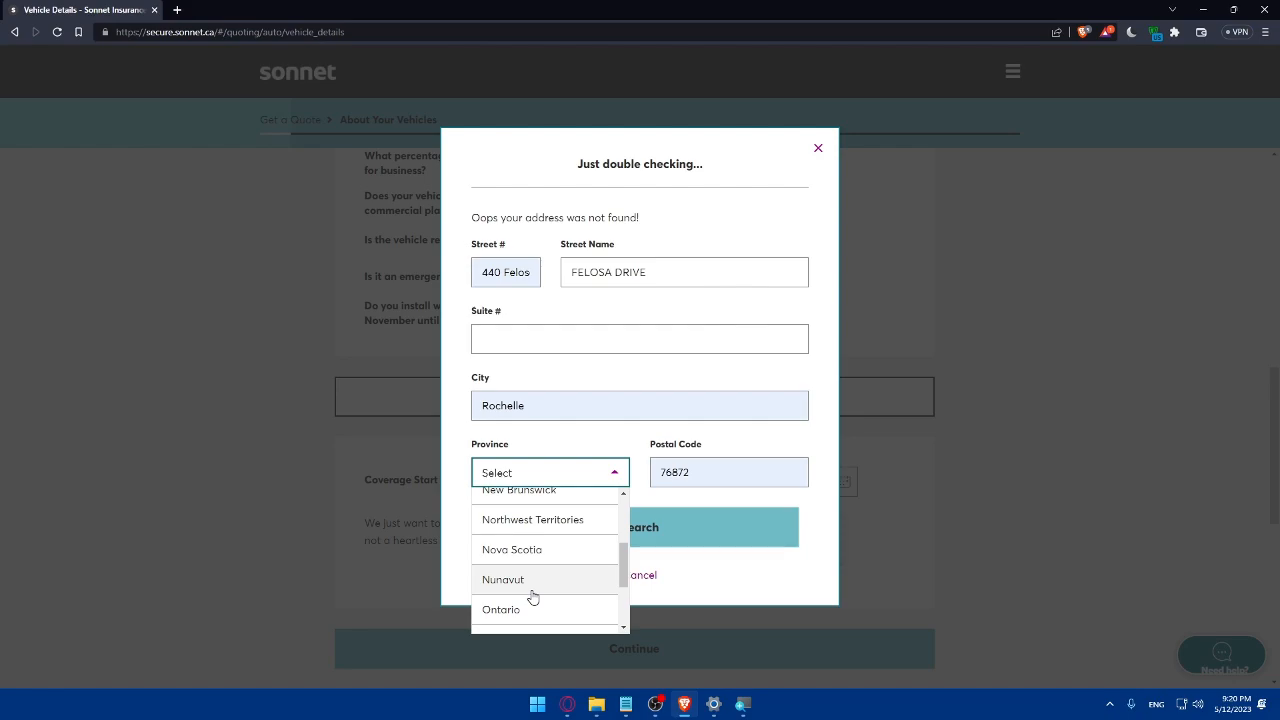
pyautogui.scroll(4, 540, 600)
pyautogui.click(528, 540)
pyautogui.click(627, 541)
# - Select the rejected postal code 76872, then cancel the 'Just double checking' address re-check
pyautogui.click(690, 455)
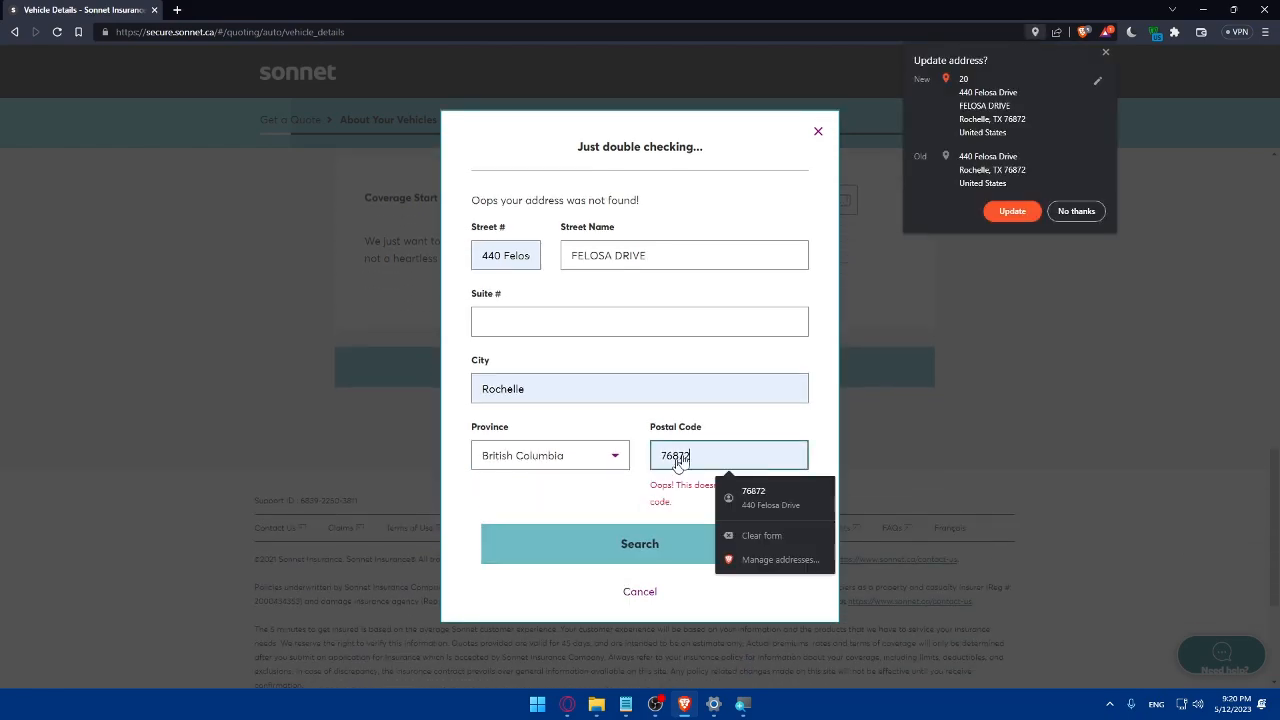
pyautogui.click(725, 500)
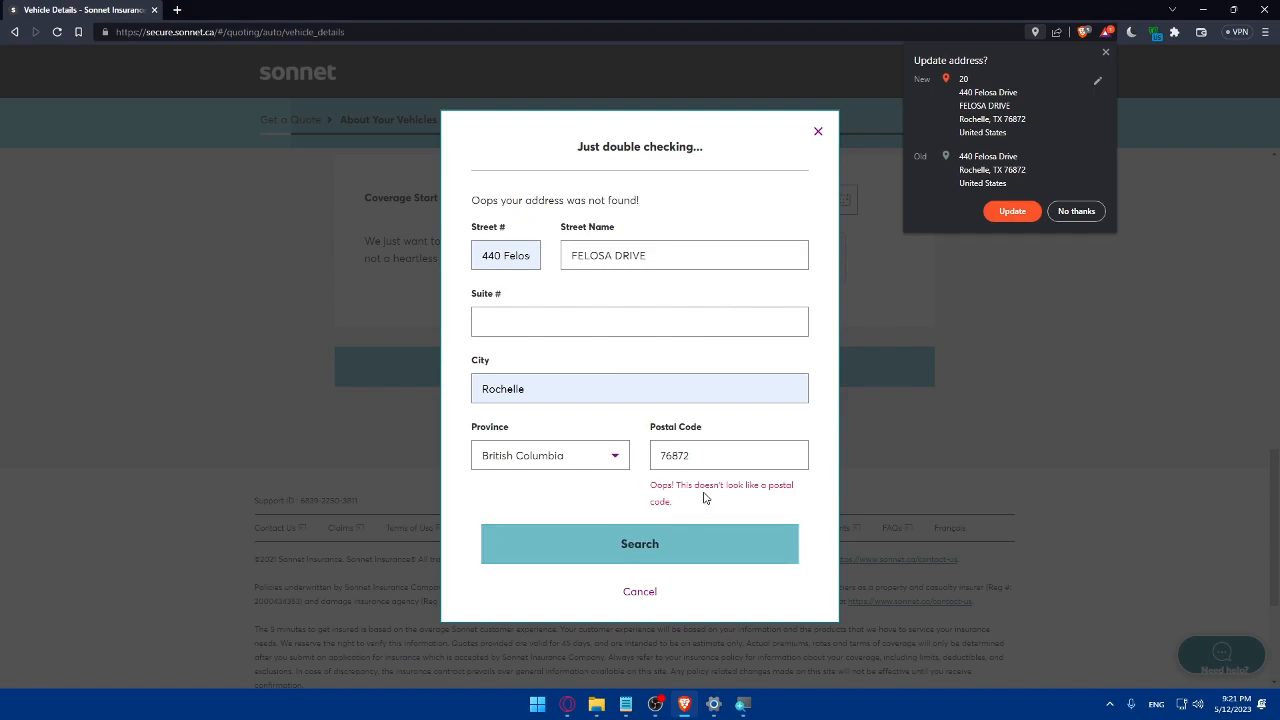
pyautogui.click(700, 455)
pyautogui.doubleClick(690, 455)
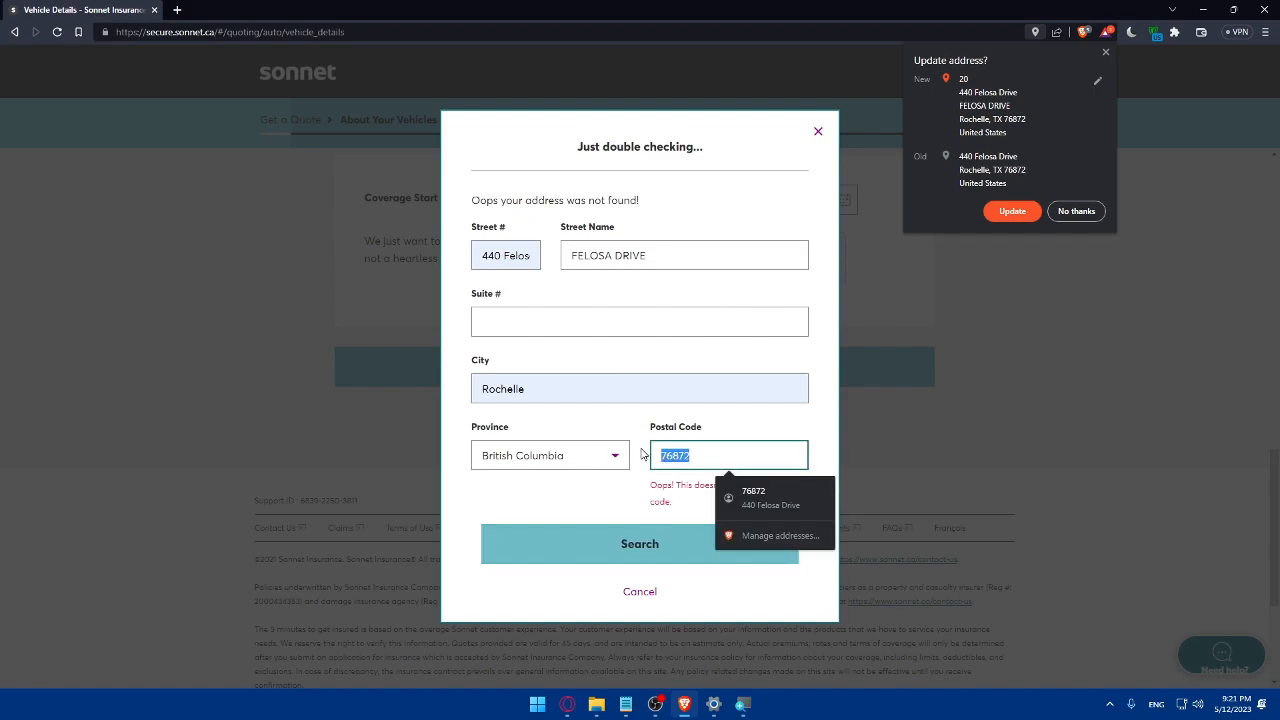
pyautogui.click(818, 131)
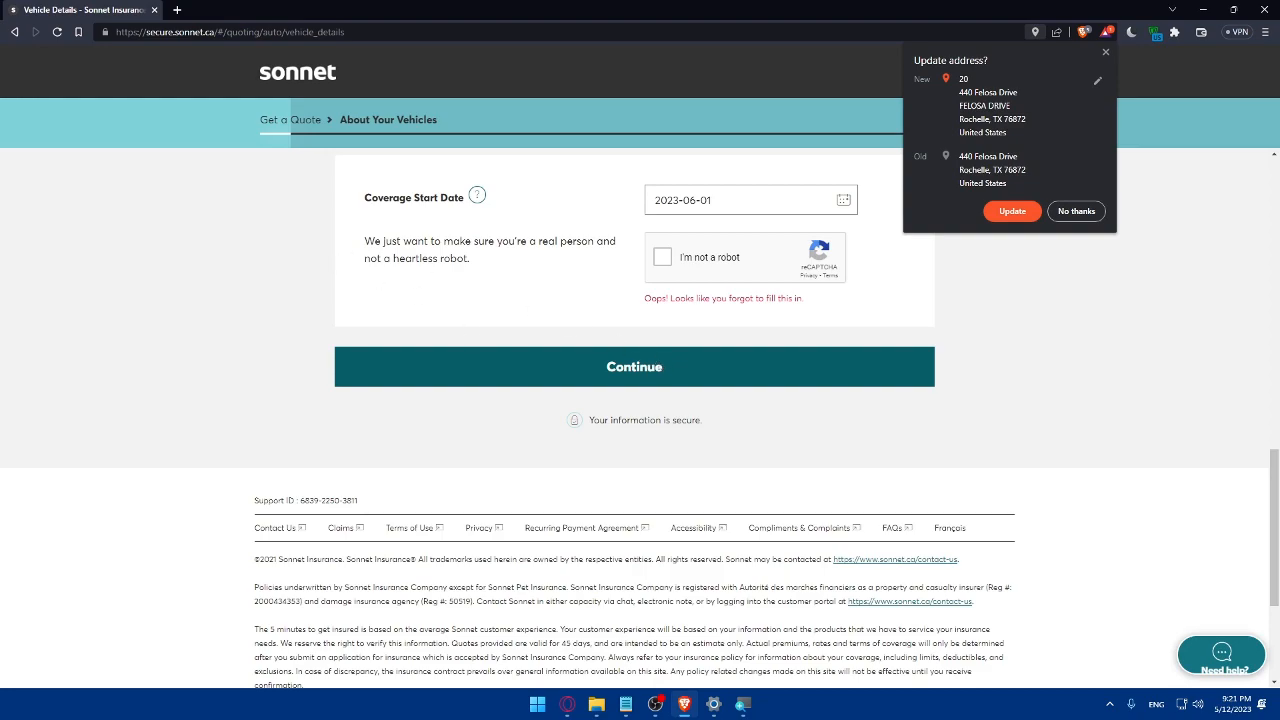
pyautogui.scroll(5, 530, 400)
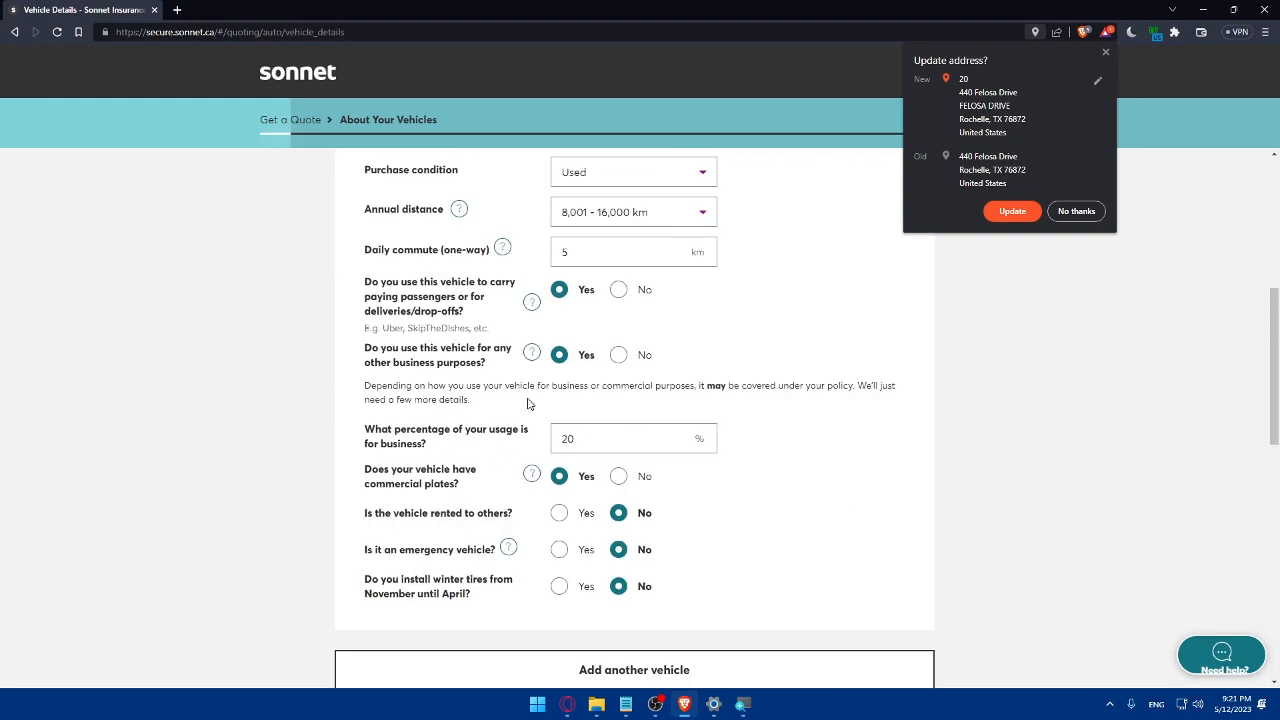
pyautogui.scroll(5, 530, 400)
pyautogui.scroll(-2, 580, 250)
pyautogui.scroll(2, 600, 300)
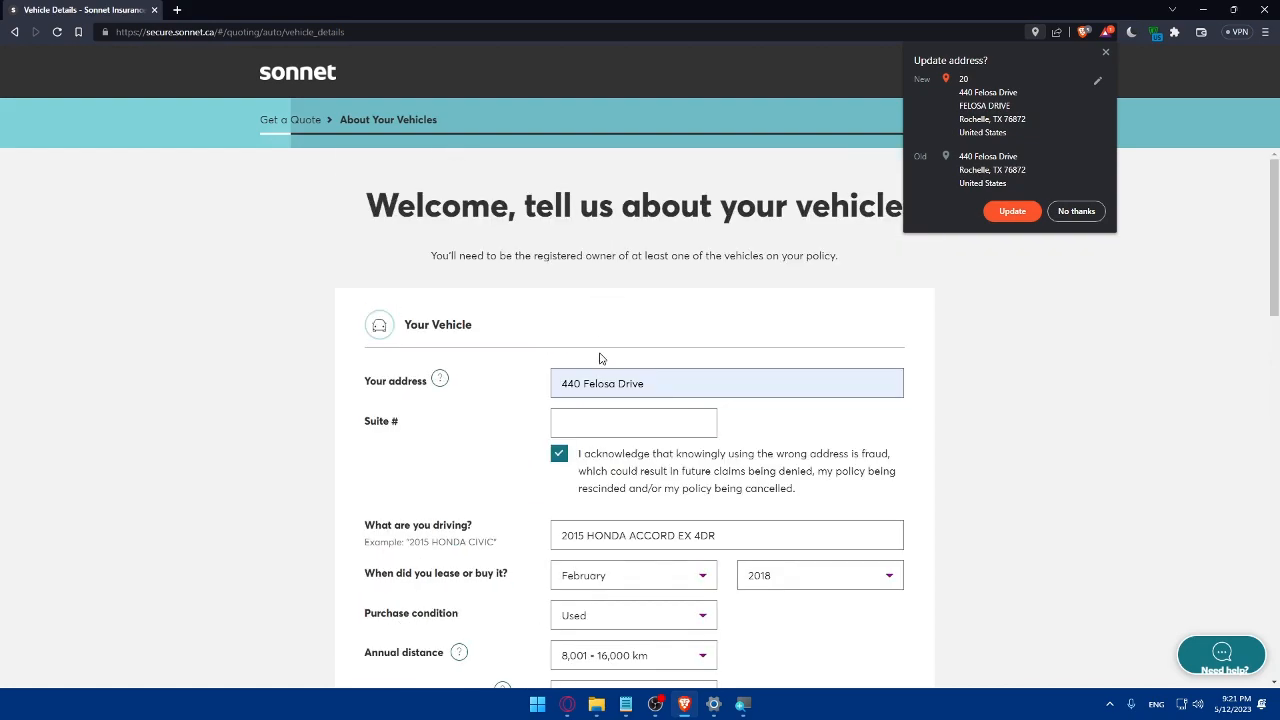
# - Decline the browser's offer to update the saved address with 'No thanks'
pyautogui.click(1105, 52)
pyautogui.scroll(-10, 665, 280)
pyautogui.scroll(-3, 613, 306)
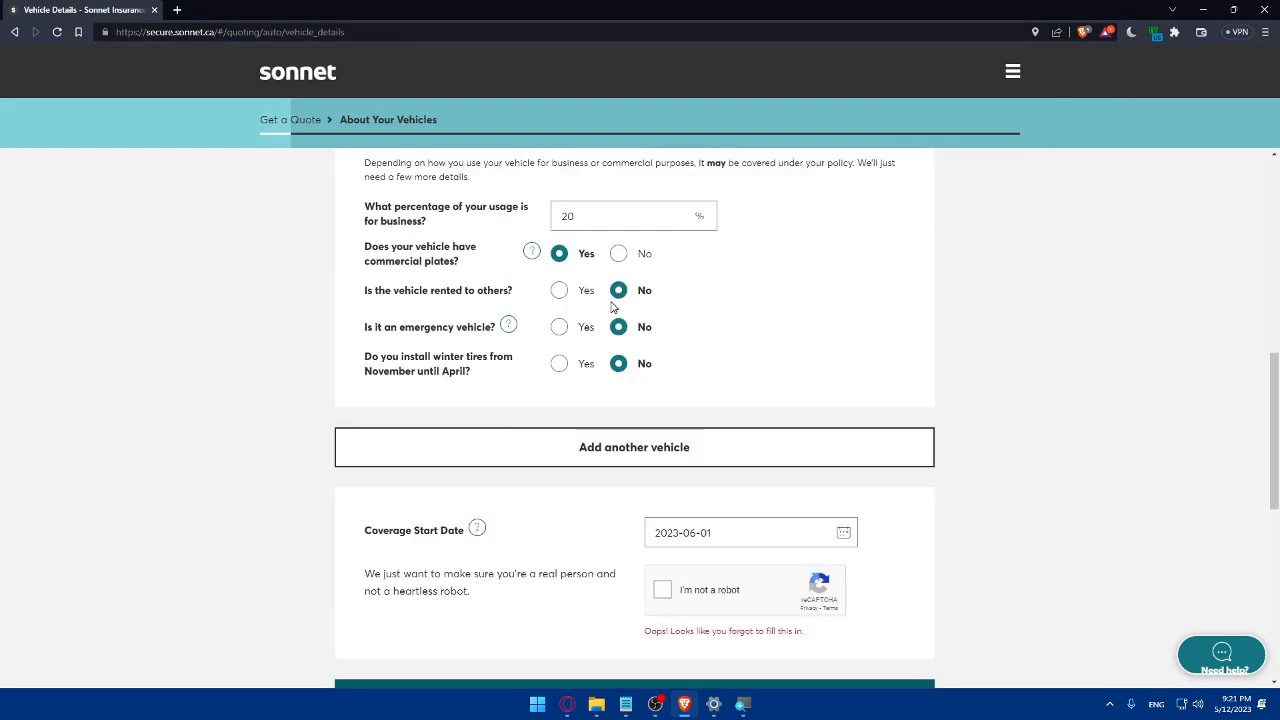
pyautogui.scroll(-8, 613, 306)
pyautogui.scroll(3, 613, 306)
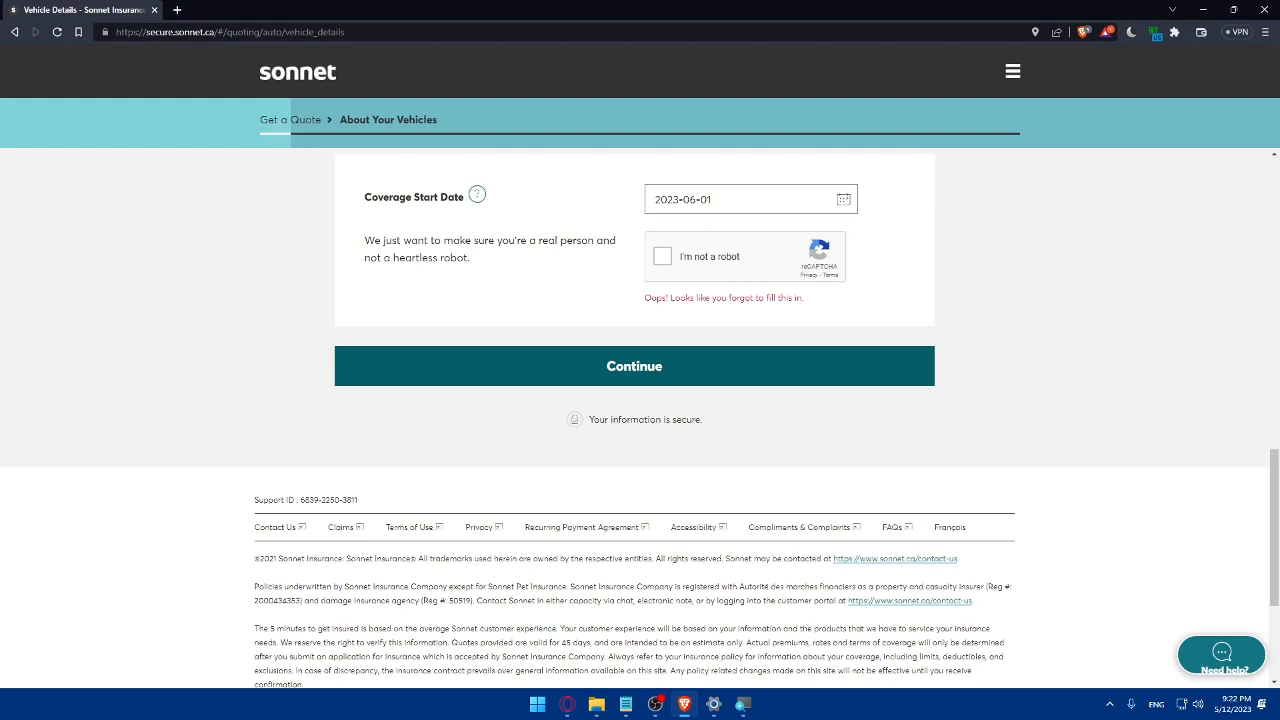
# - Start the 'Need help?' live chat so Sonny the chat robot greets and offers help
pyautogui.click(1228, 668)
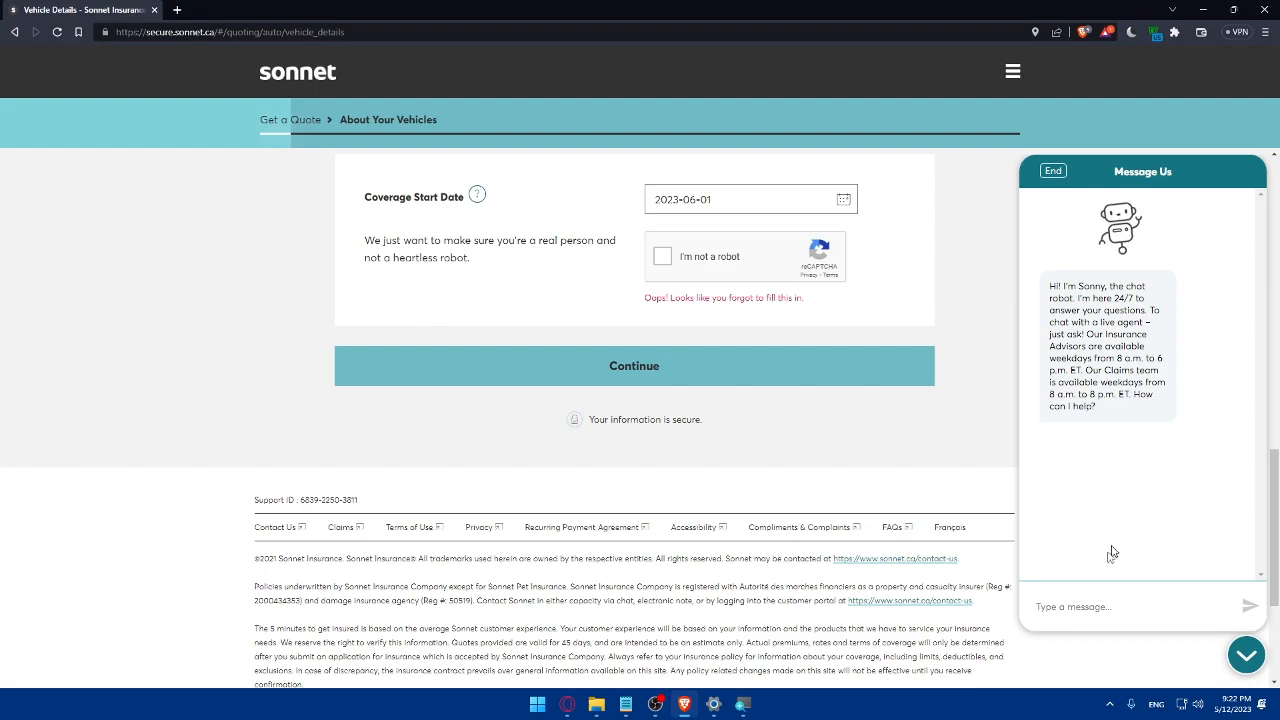